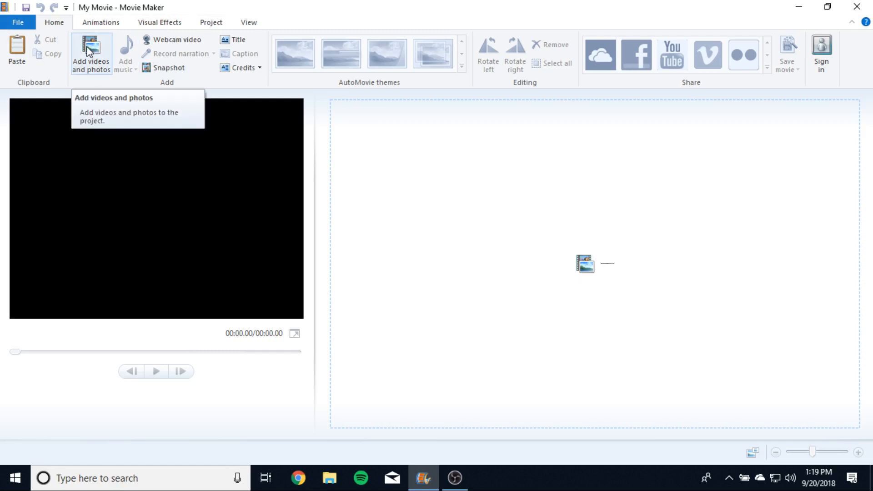
Add the video 20180919_112114.mp4 from the Desktop to the project and dismiss the file preparation notice
left_click(90, 50)
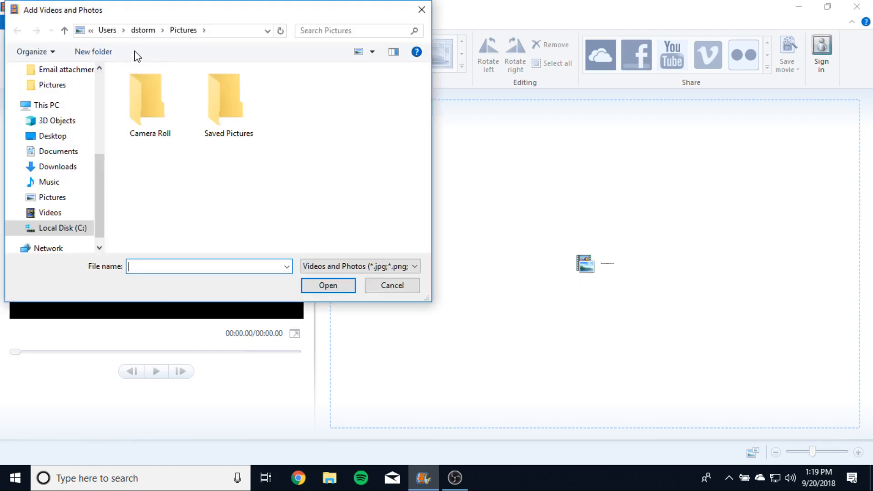
left_click_drag(150, 12, 228, 54)
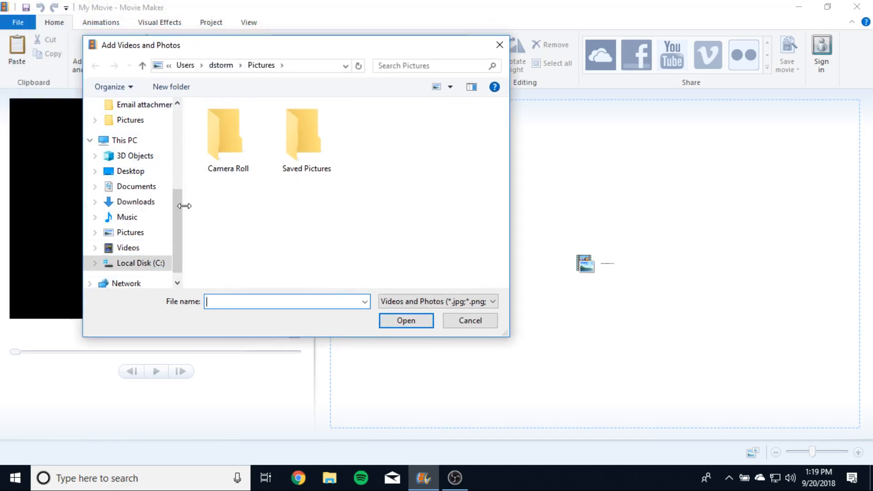
left_click(124, 178)
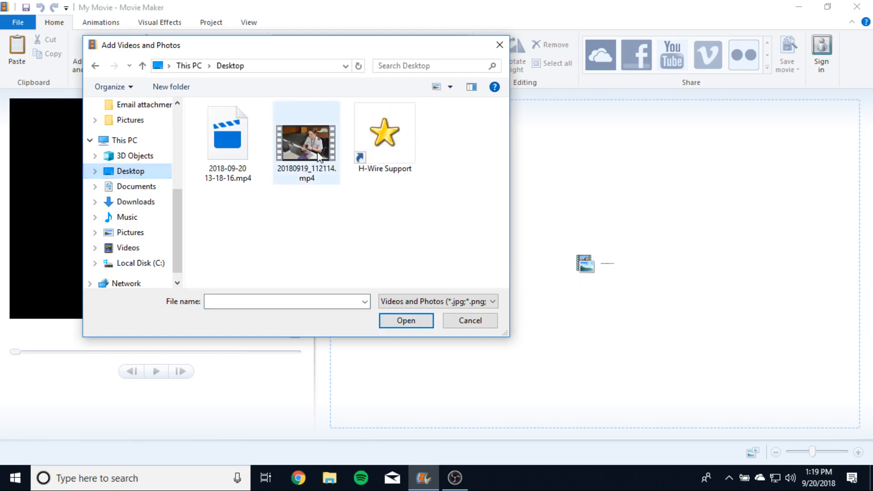
left_click(302, 144)
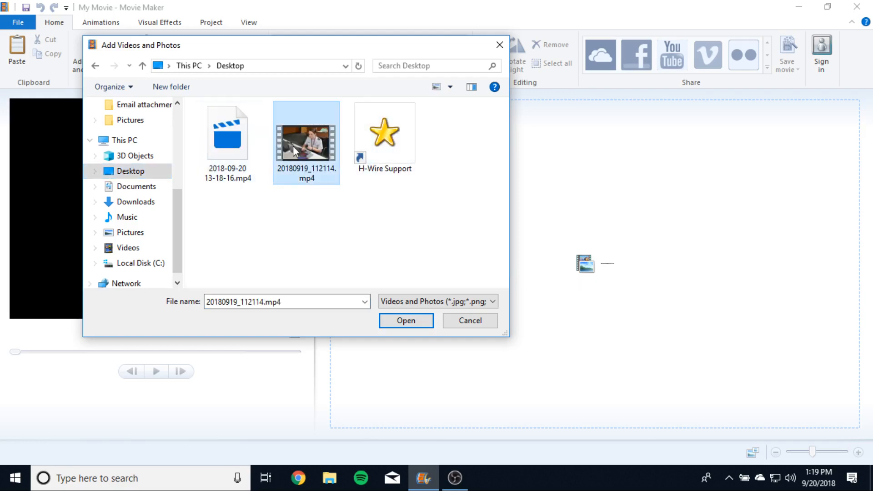
left_click(404, 321)
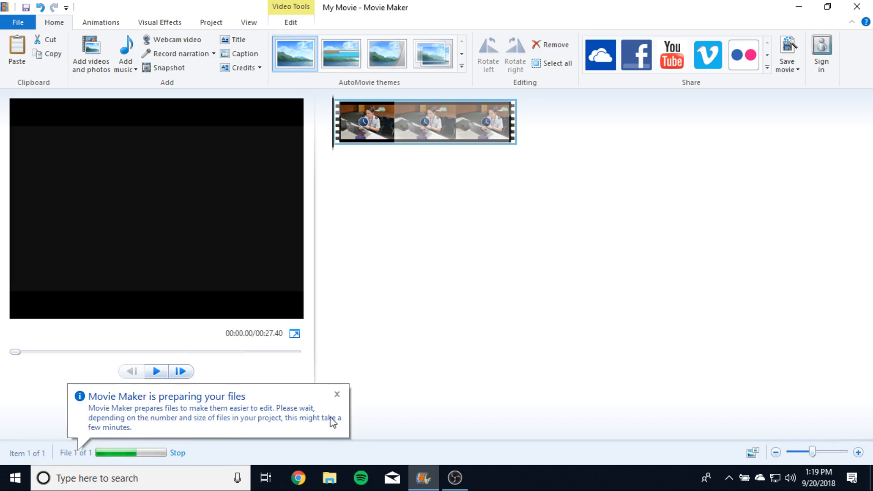
left_click(337, 395)
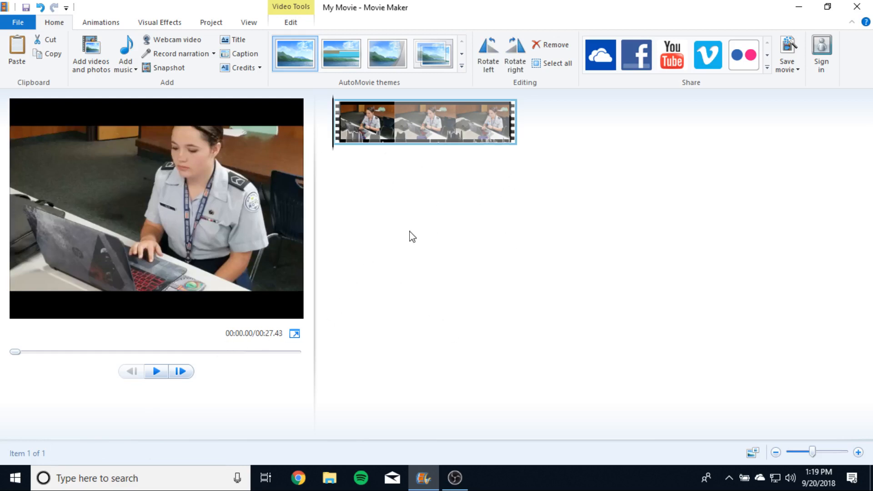
Preview the opening seconds of the imported clip and move the playhead to about 9.20 s
key("space")
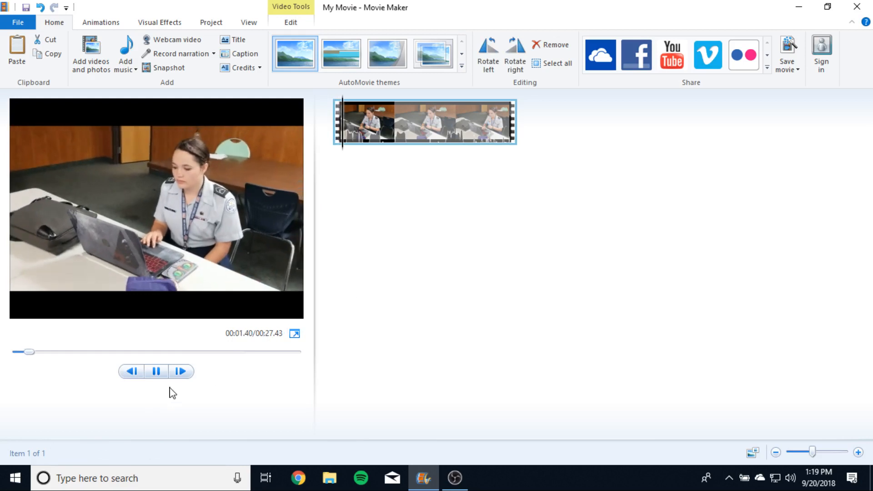
left_click(156, 371)
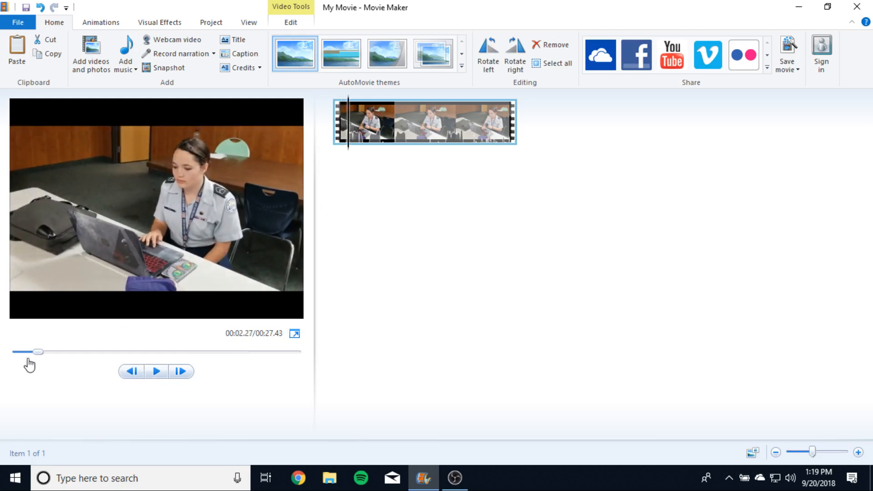
left_click_drag(38, 352, 14, 353)
left_click(410, 129)
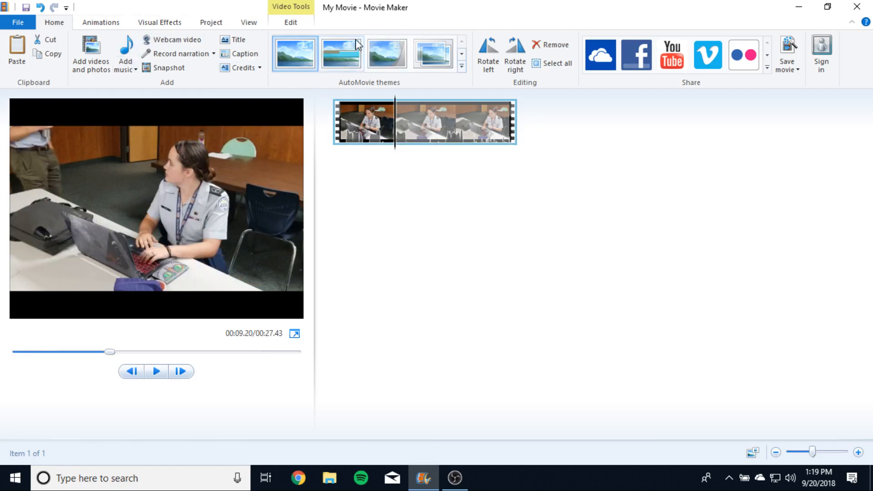
Lower the clip's video volume to the minimum
left_click(285, 23)
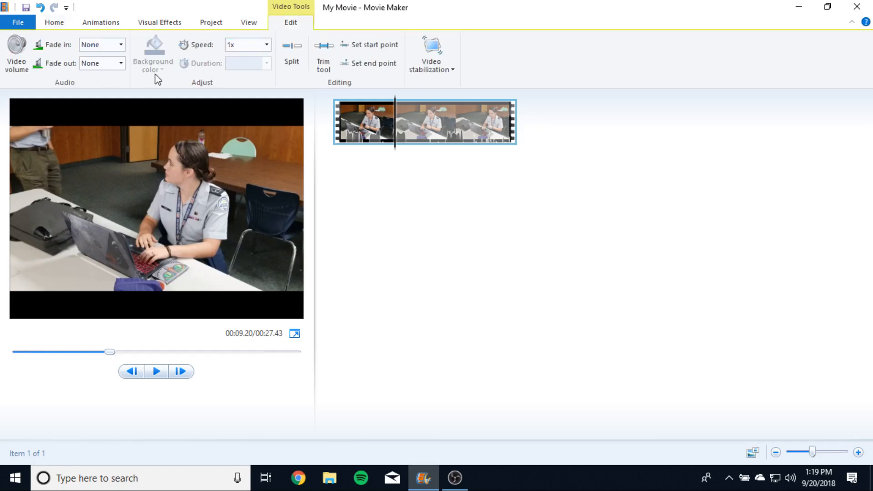
left_click(17, 71)
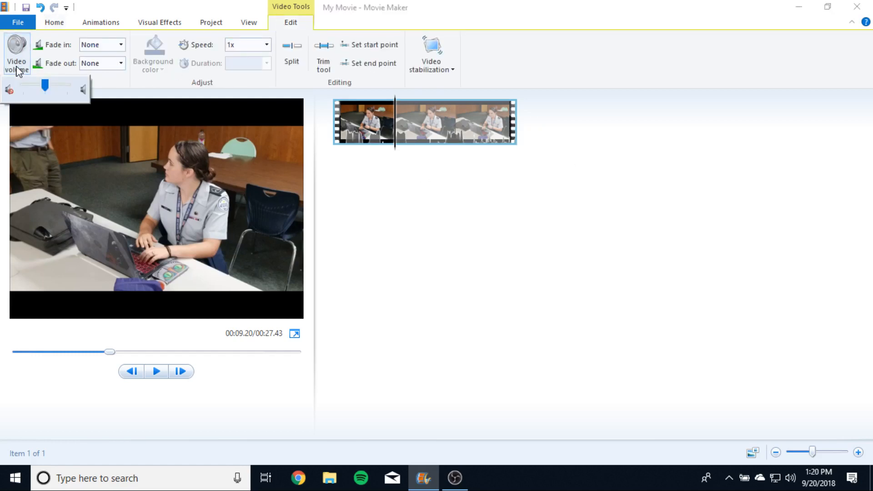
left_click_drag(48, 87, 21, 87)
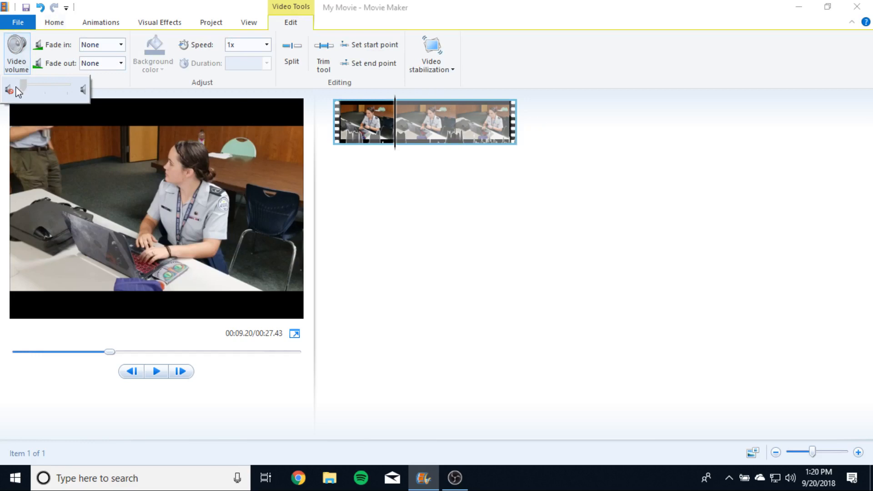
left_click(341, 177)
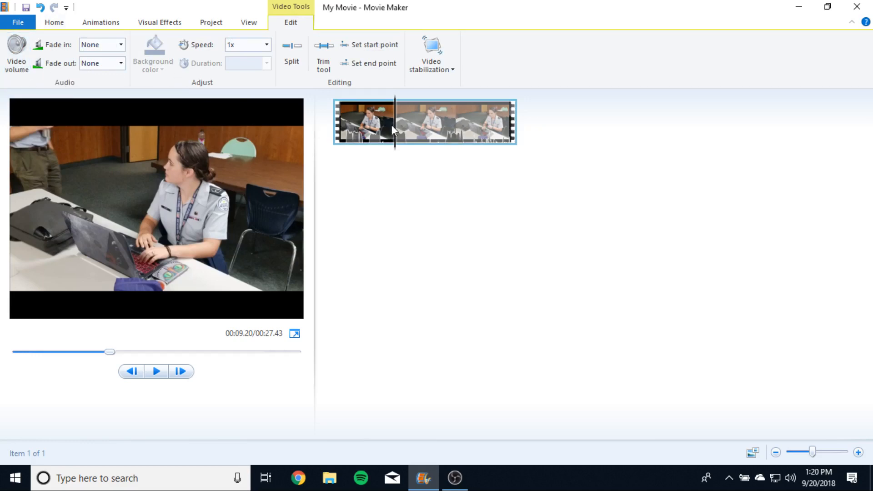
Enlarge the timeline's time scale and play the clip from the beginning to review its content
left_click_drag(395, 136, 335, 139)
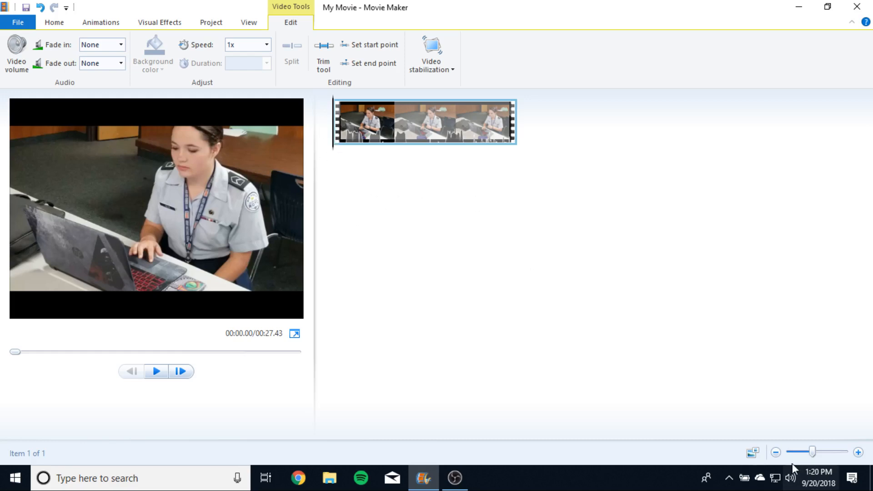
left_click(859, 452)
left_click(858, 452)
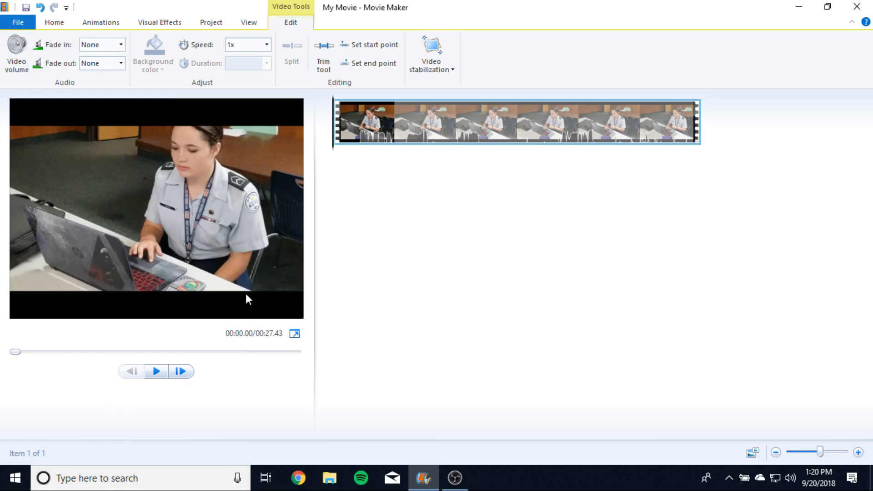
left_click(156, 372)
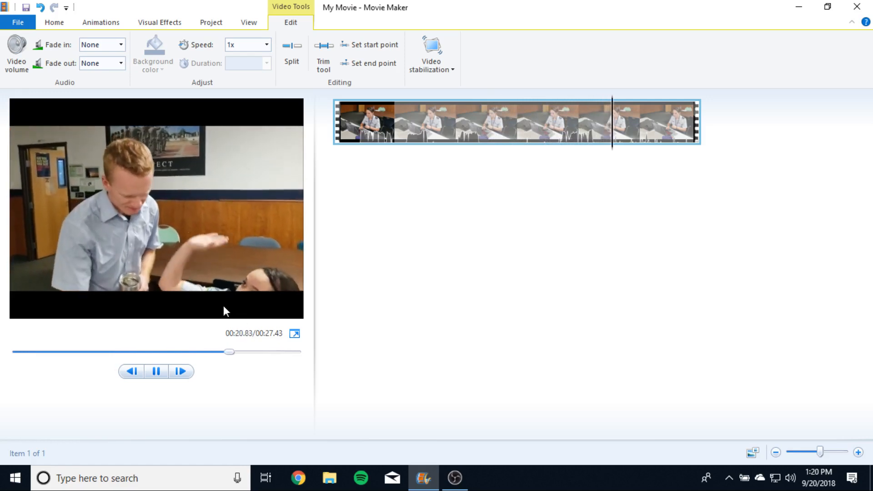
left_click(156, 372)
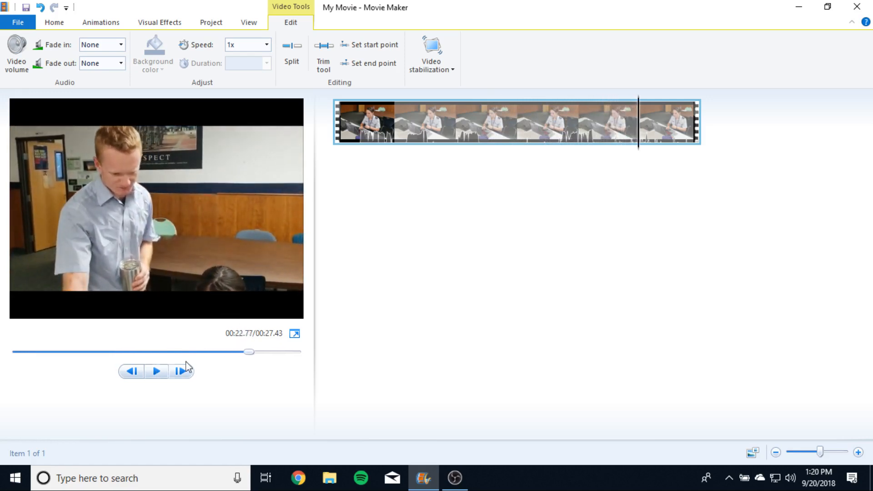
left_click(646, 152)
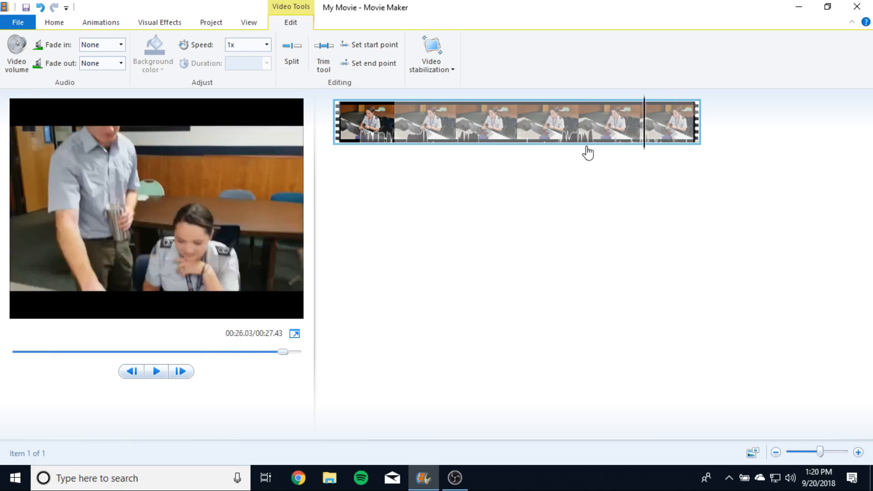
Split the clip at about 1.63 s and delete the short piece before the cut
left_click_drag(588, 154, 357, 165)
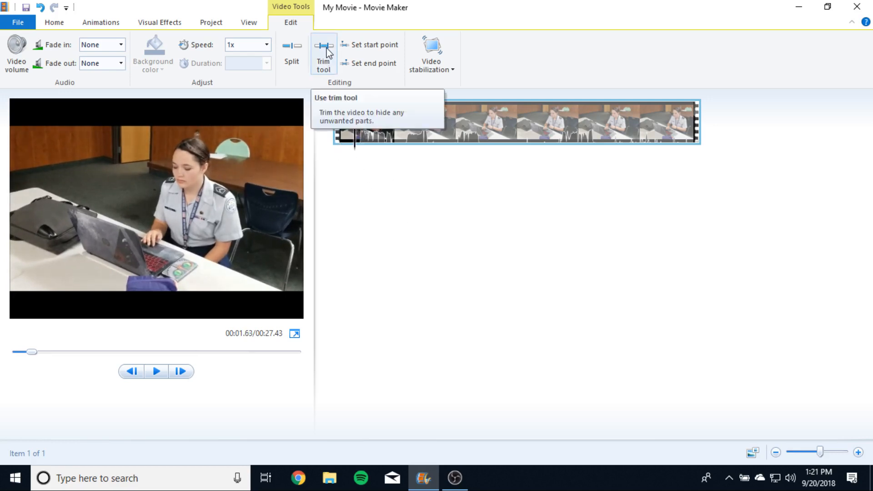
left_click(289, 55)
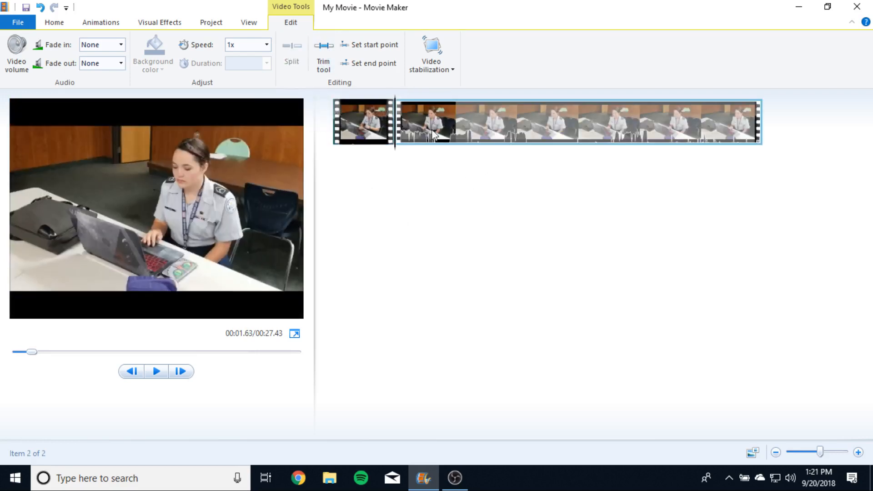
left_click(372, 134)
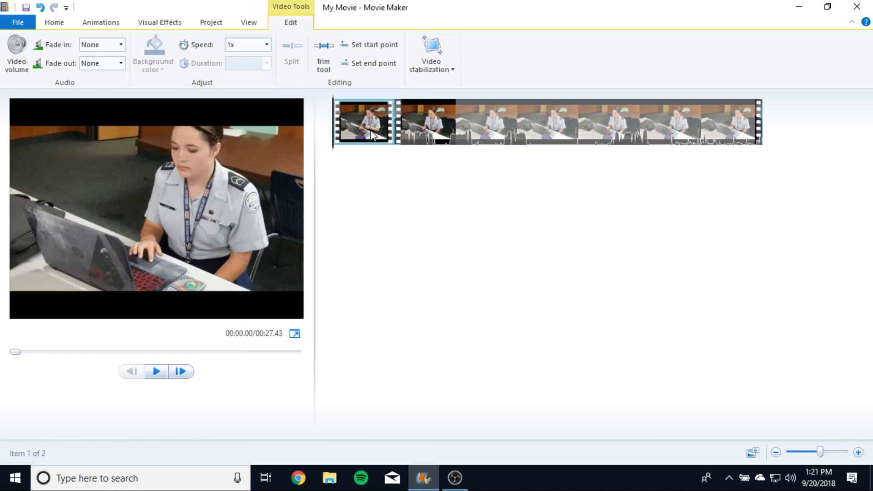
key("Delete")
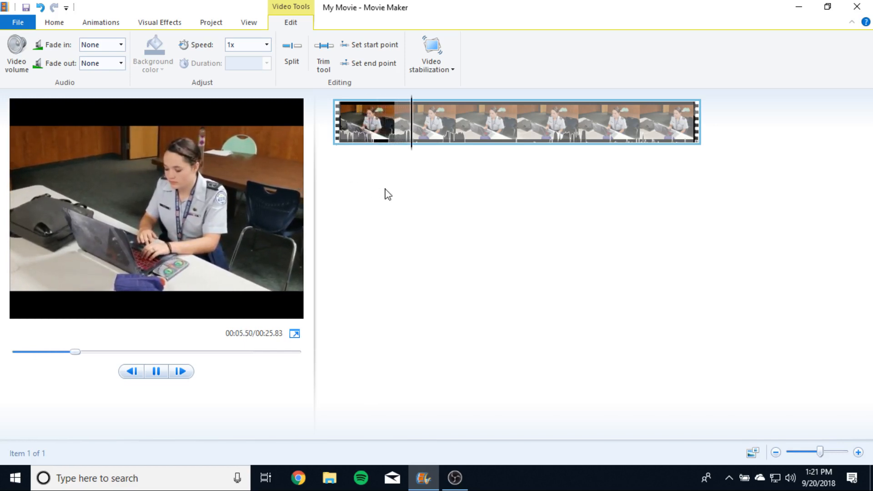
Split the remaining clip at about 6.07 s, using Split rather than the Trim tool
key("space")
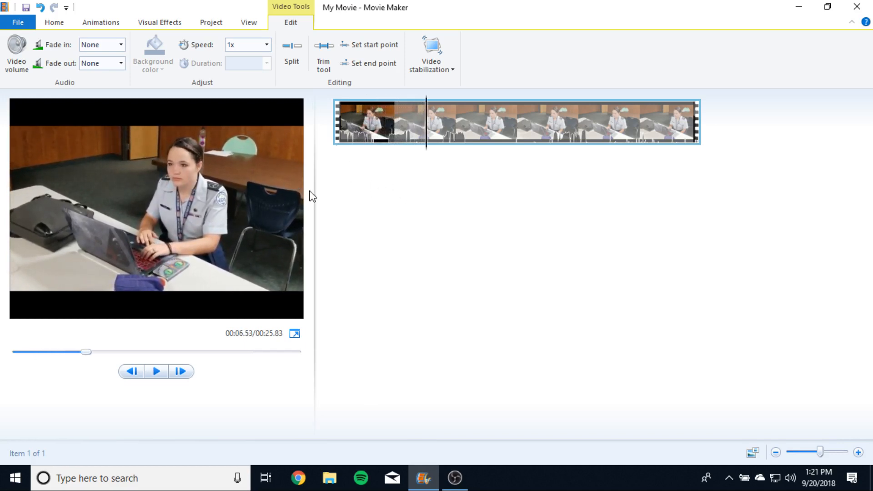
mouse_move(426, 152)
left_mouse_down()
mouse_move(416, 154)
mouse_move(435, 154)
mouse_move(413, 157)
mouse_move(421, 159)
left_mouse_up()
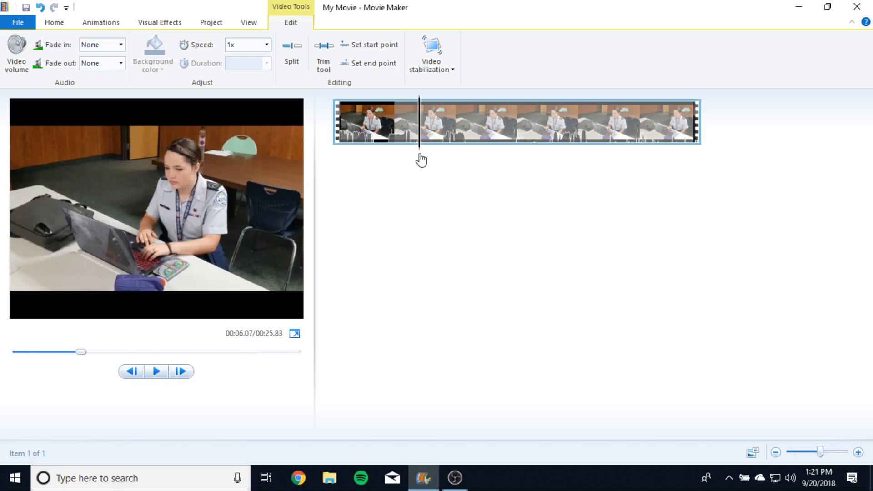
left_click(326, 58)
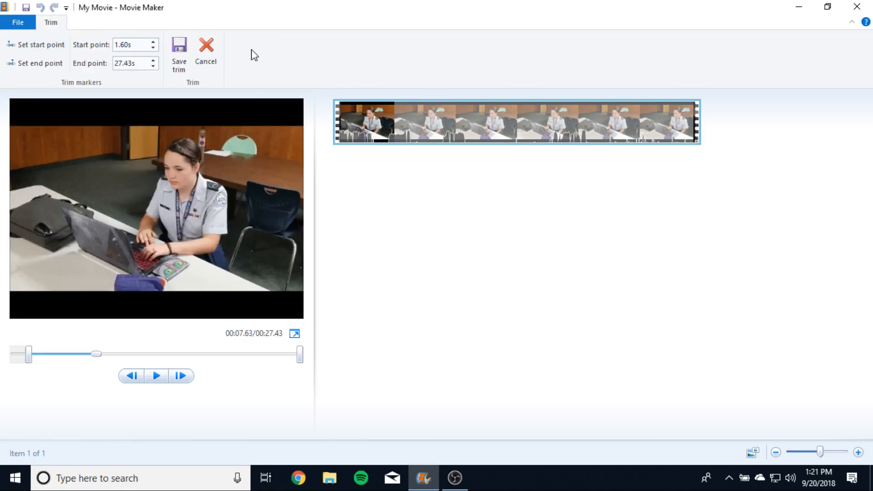
left_click(206, 50)
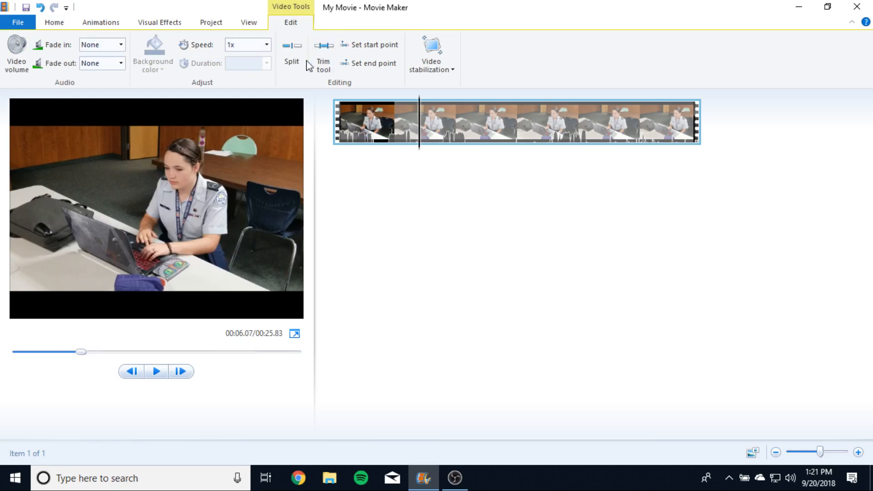
left_click(290, 54)
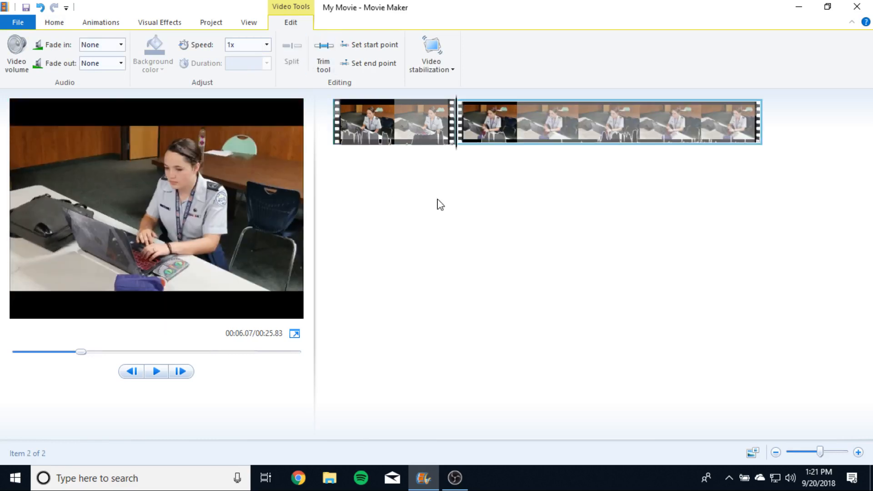
Split the second clip at about 6.77 s and delete the short middle piece between the two cuts
left_click(459, 150)
left_click_drag(458, 151, 466, 151)
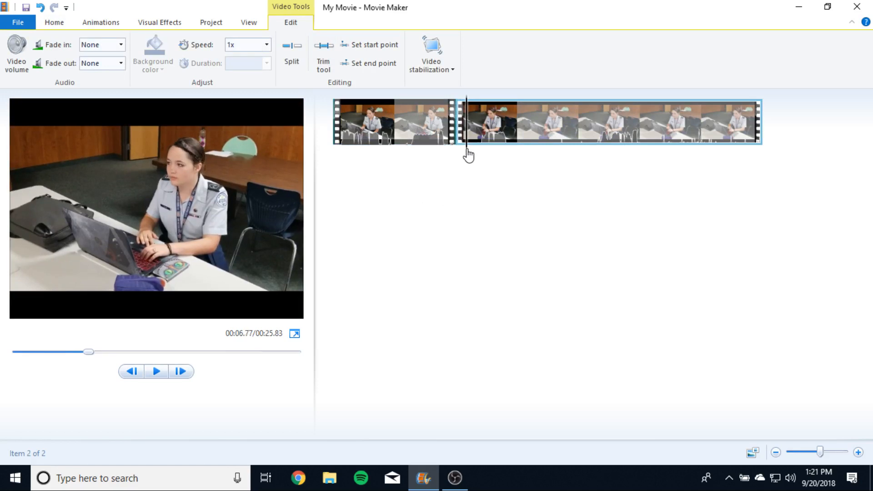
left_click(293, 55)
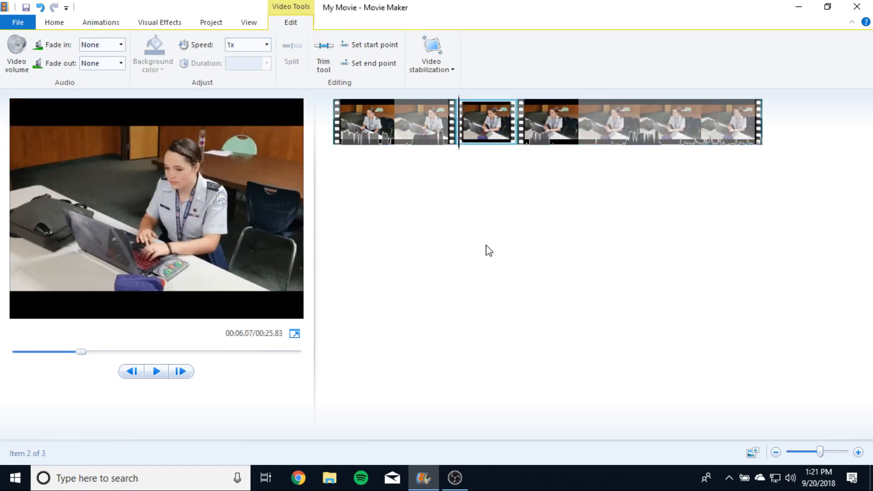
key("space")
key("space")
left_click(501, 112)
key("Delete")
Play repeatedly across the join between the two remaining clips to check how the cut looks
left_click(396, 127)
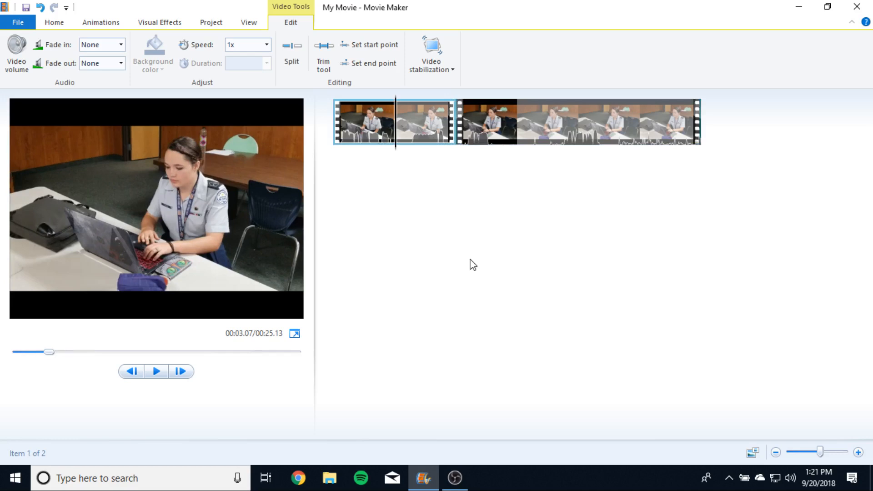
key("space")
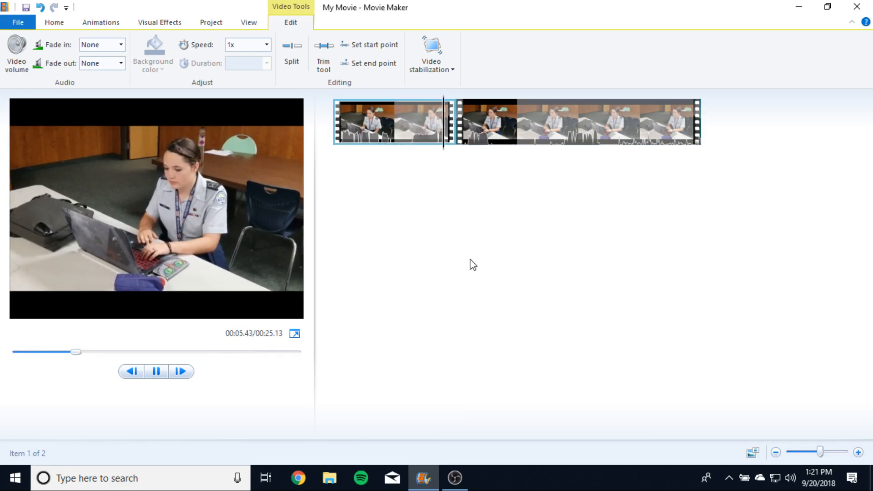
key("space")
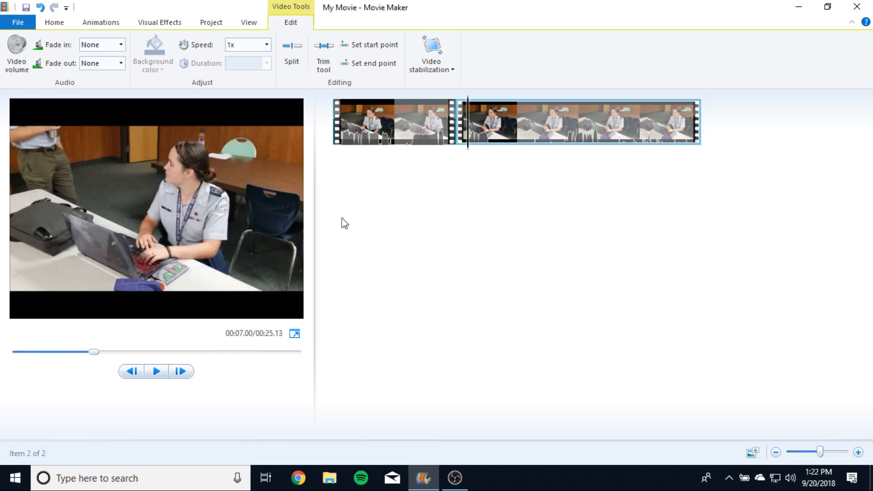
left_click(440, 156)
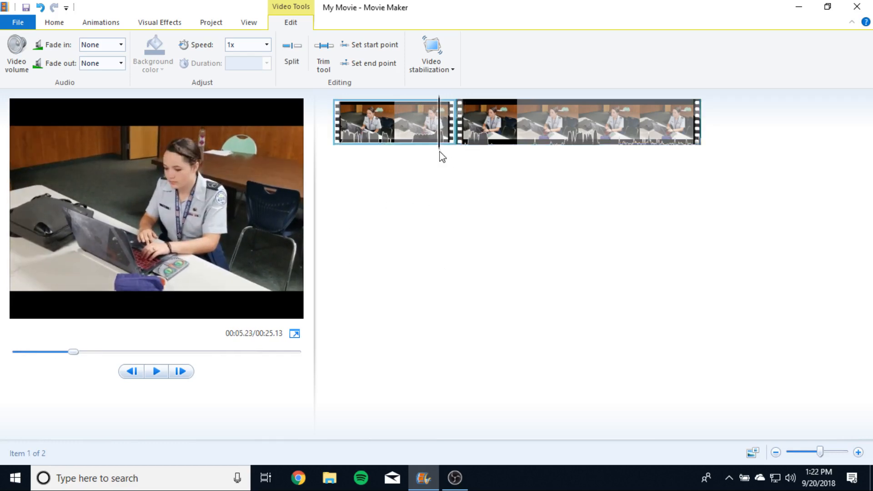
key("space")
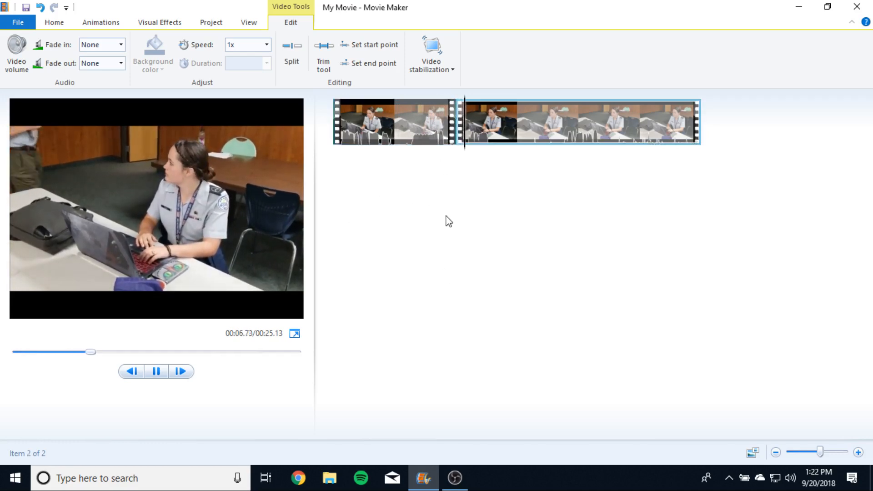
key("space")
left_click(430, 154)
left_click_drag(428, 151, 422, 151)
key("space")
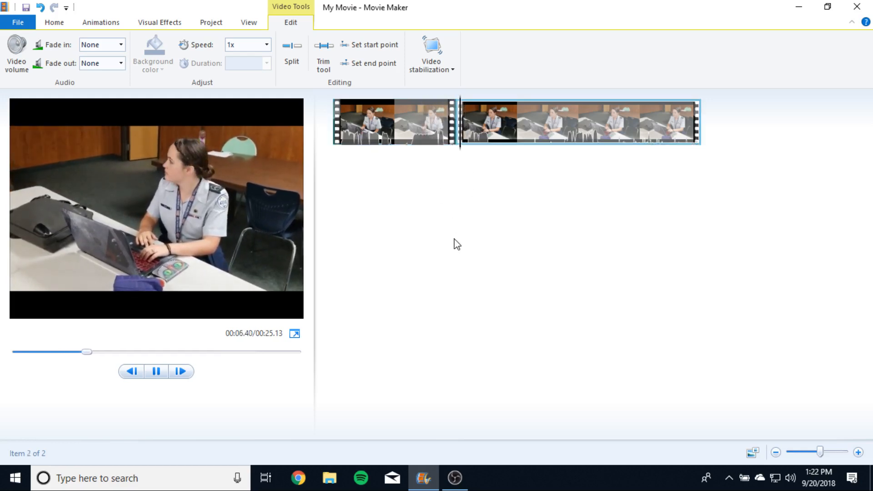
Play through the second clip and split it at about 11.87 s
key("space")
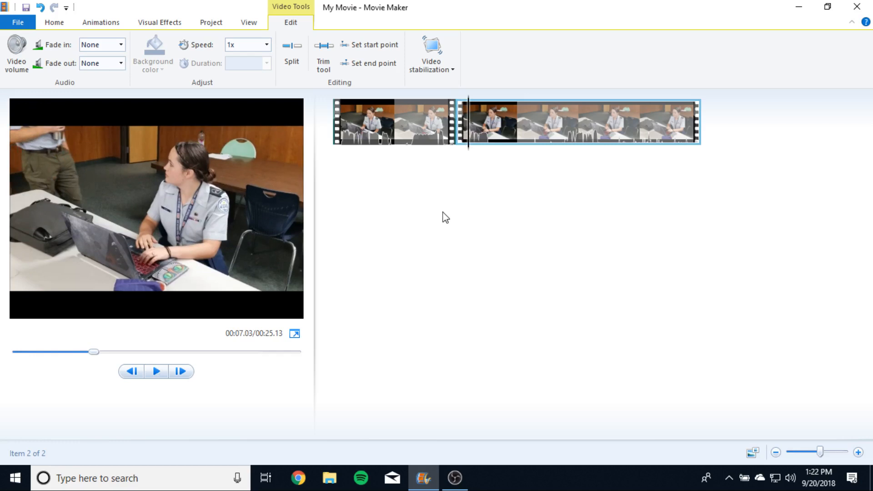
key("space")
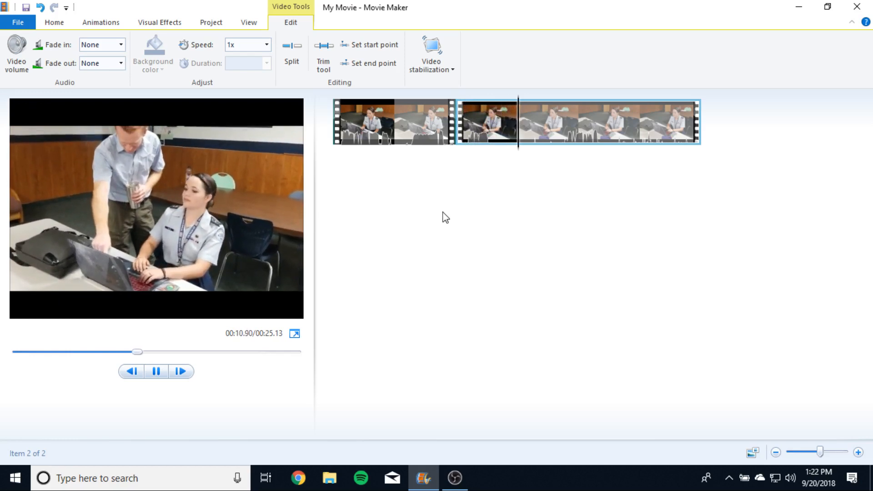
key("space")
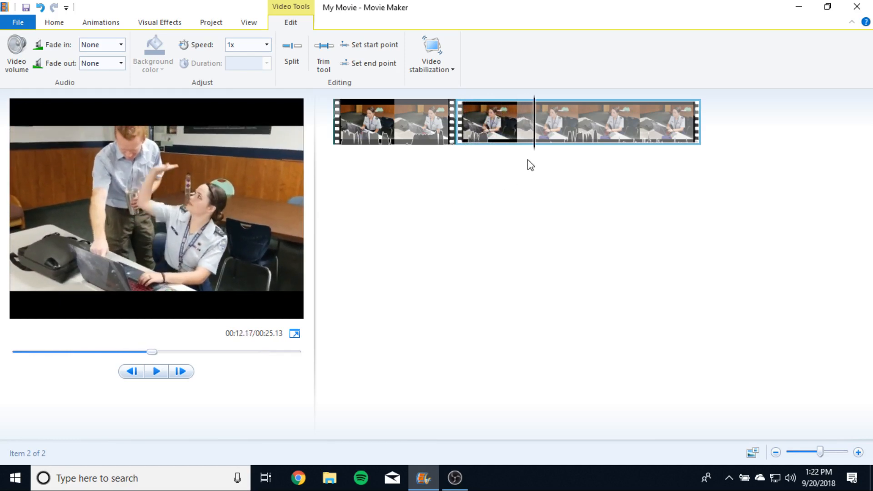
left_click_drag(533, 148, 531, 147)
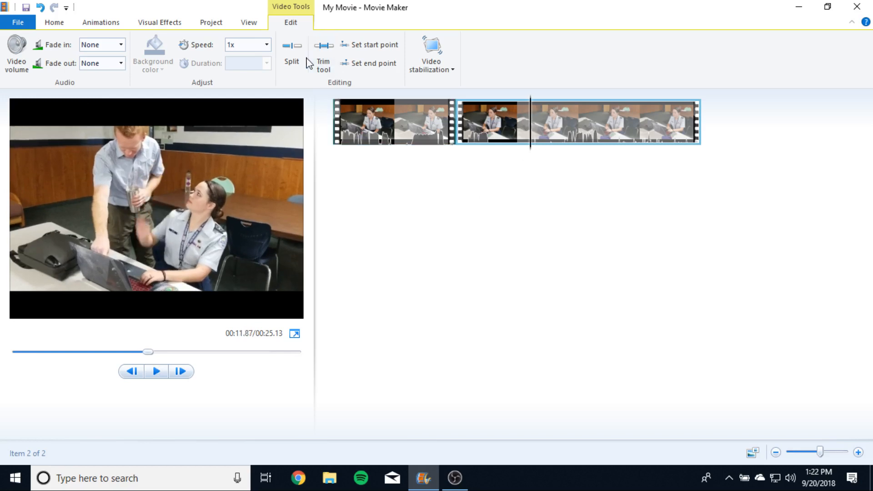
left_click(292, 54)
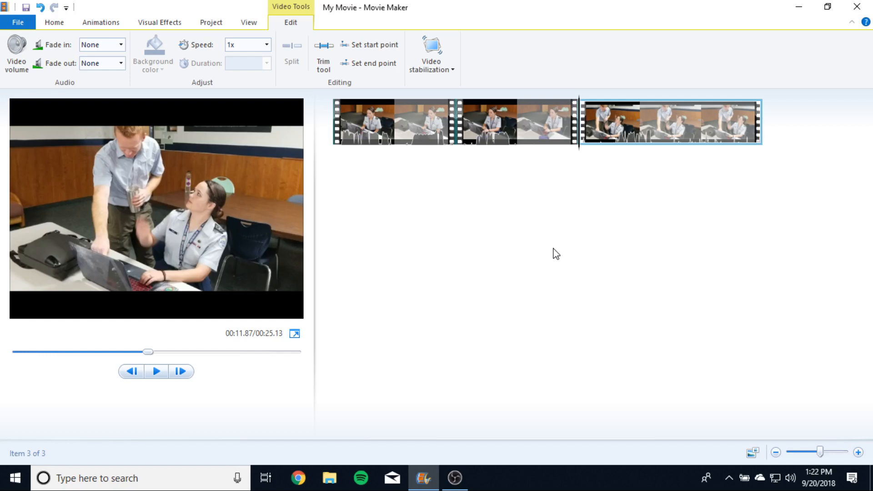
Split the third clip at about 18.43 s and delete the piece between the last two cuts
key("space")
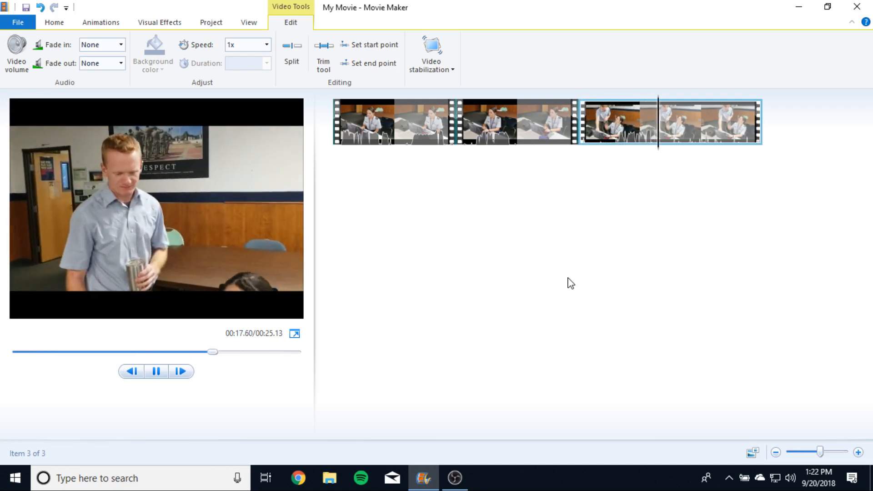
key("space")
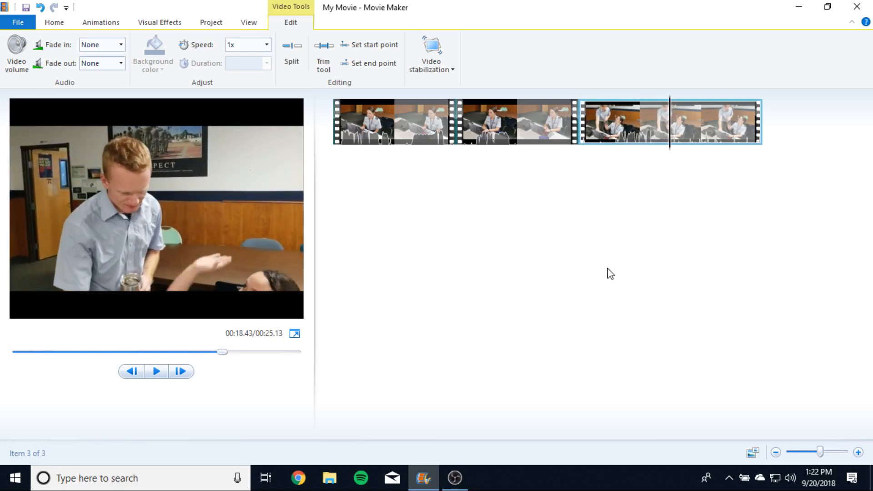
left_click(296, 63)
left_click(635, 144)
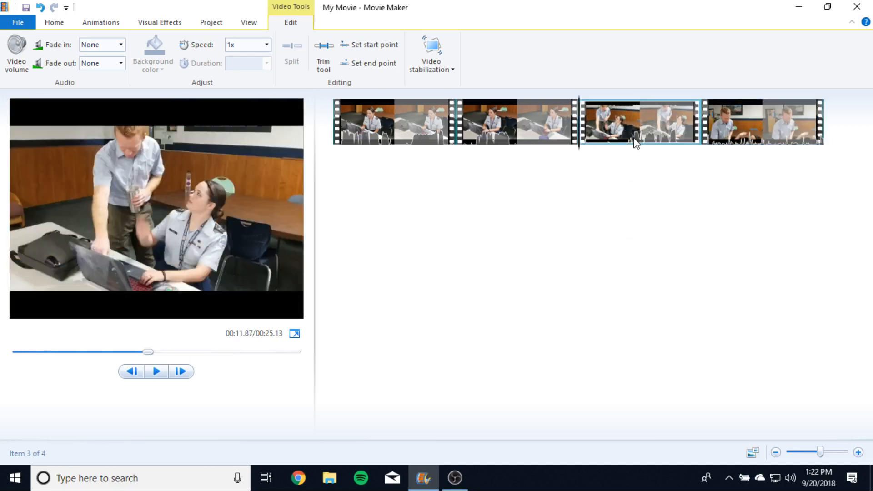
key("Delete")
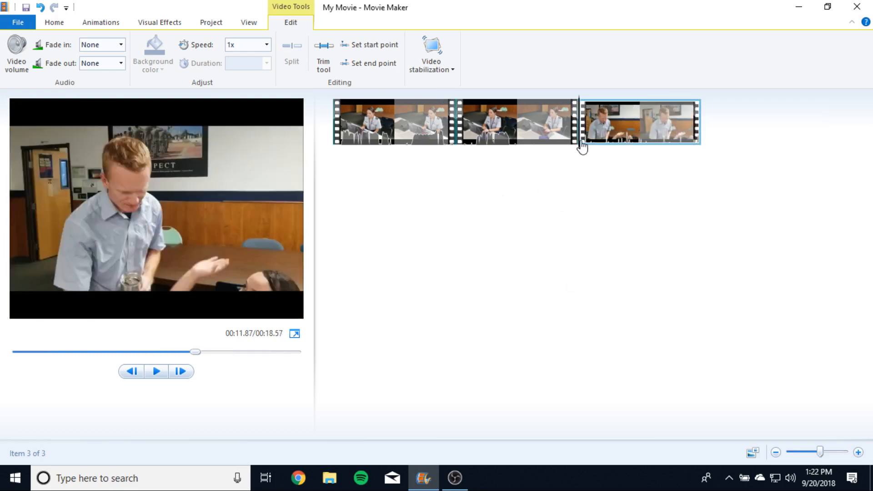
Split the last clip at about 17.17 s and delete the short piece at the end of the movie
left_click(546, 151)
key("space")
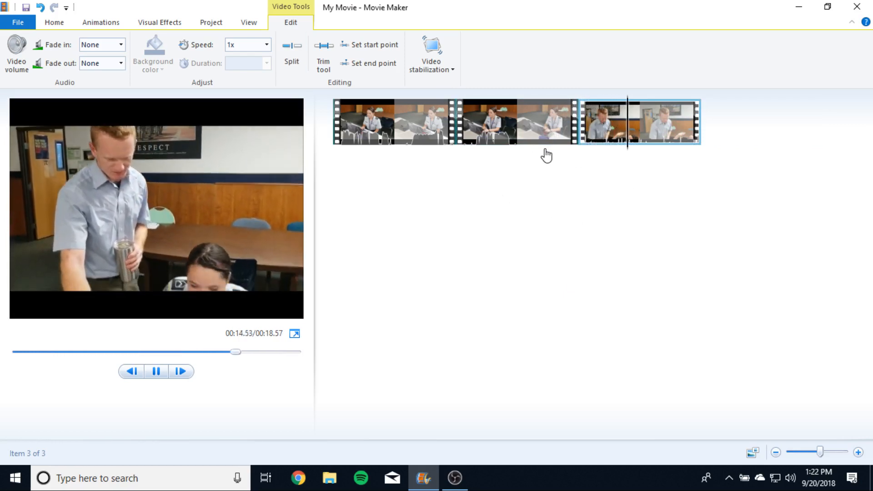
key("space")
key("space")
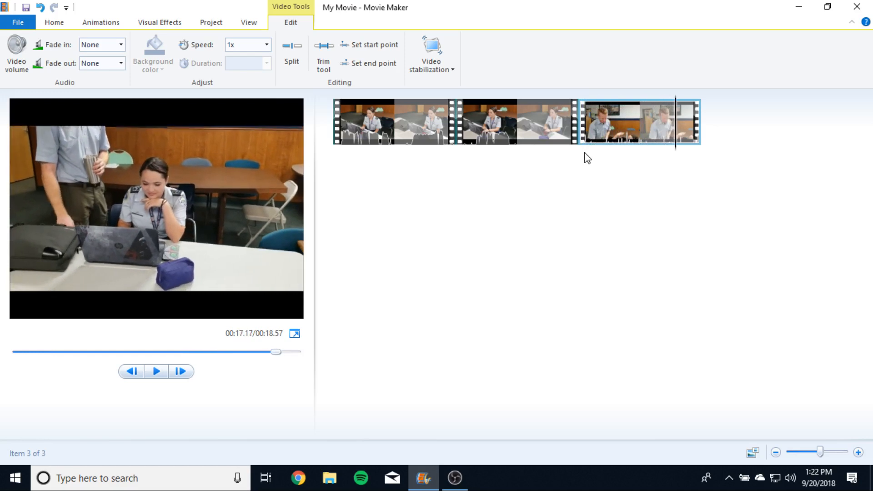
left_click(290, 72)
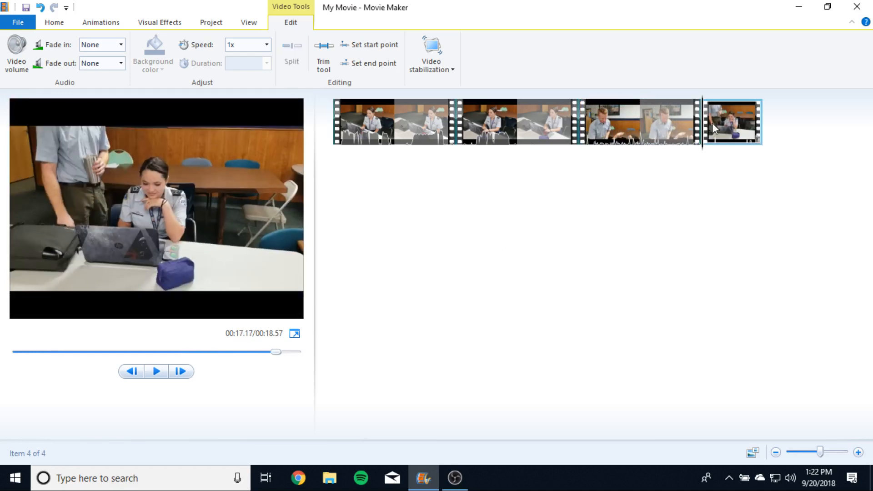
key("Delete")
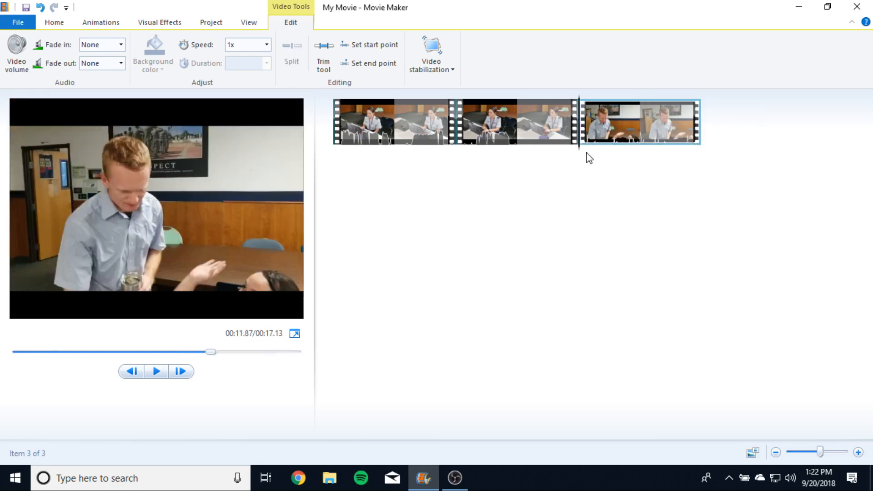
Play the whole movie from the start to review the cuts, and return the playhead to the beginning
left_click_drag(578, 141, 313, 150)
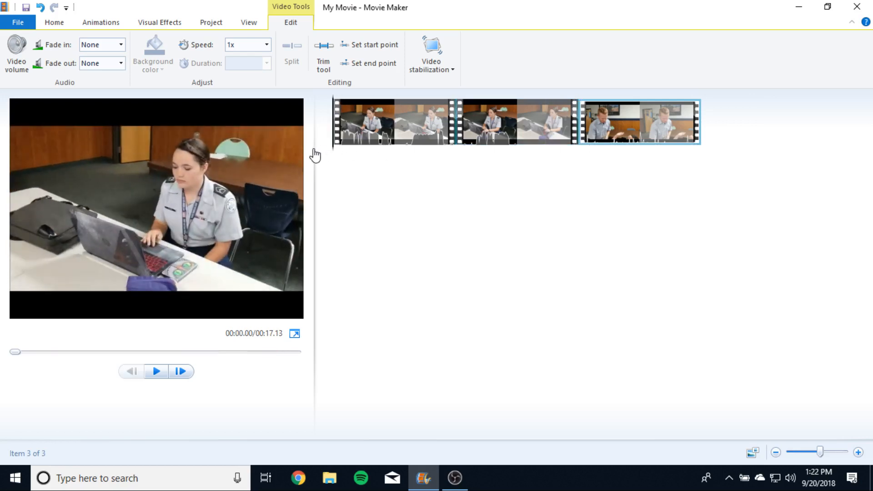
key("space")
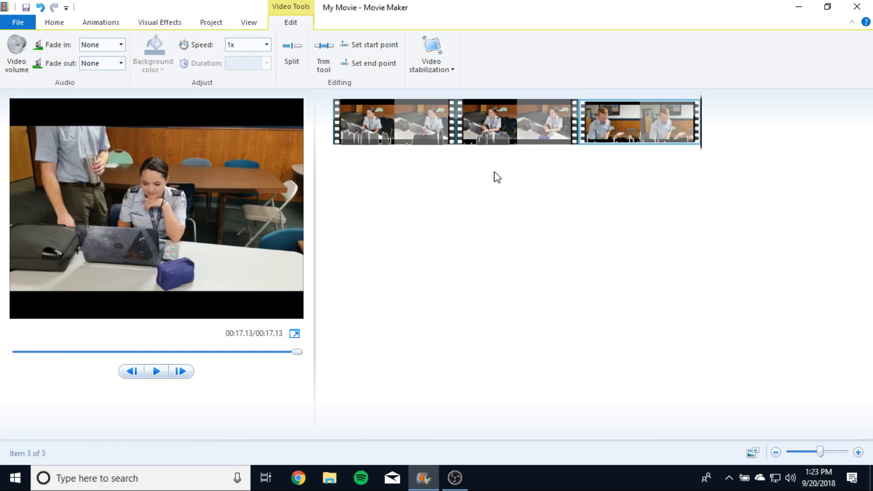
left_click_drag(702, 152, 320, 160)
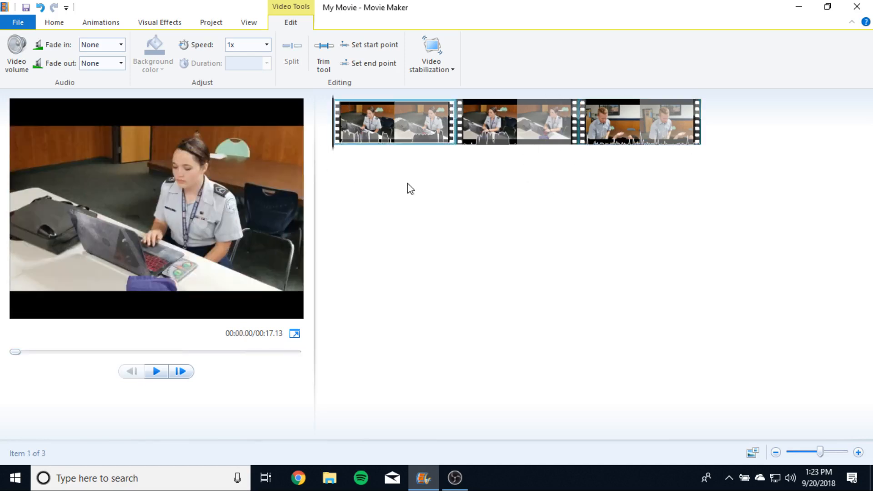
left_click(53, 23)
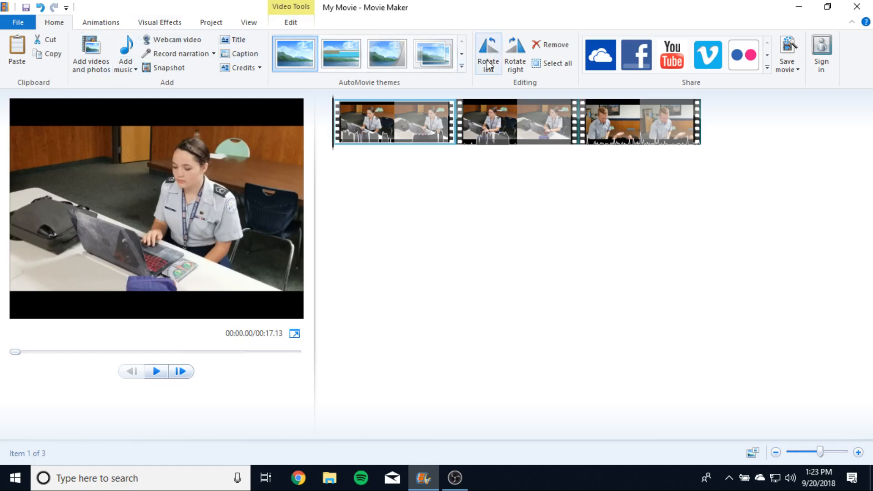
left_click(94, 23)
left_click(288, 23)
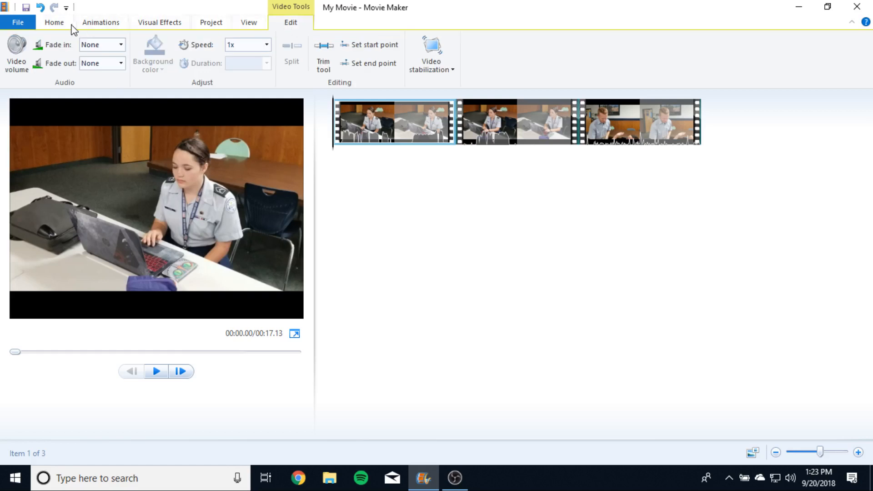
left_click(55, 23)
left_click(295, 23)
Go to the Free Music Archive website from the music options, preview the track "Pure Adrenaline" and download it
left_click(54, 23)
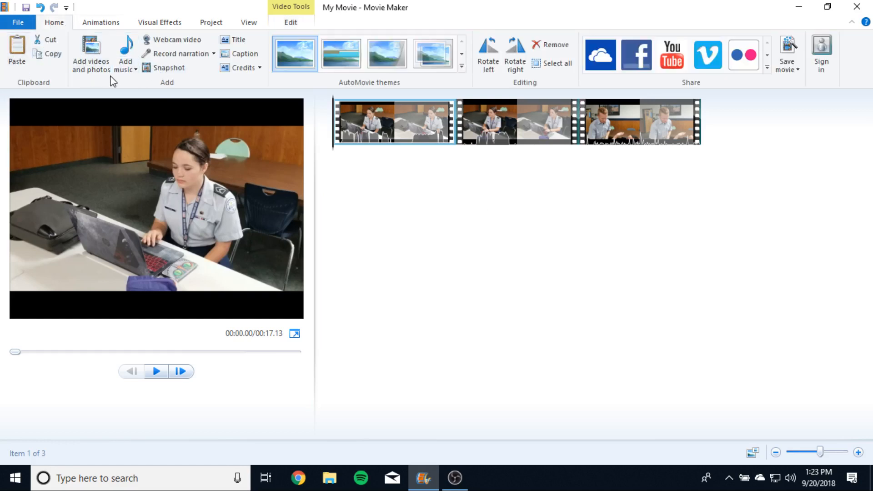
left_click(129, 71)
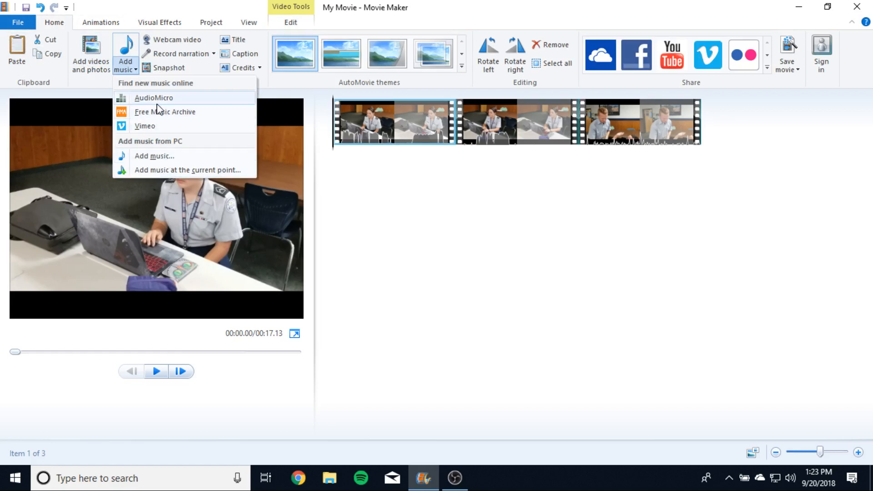
left_click(176, 112)
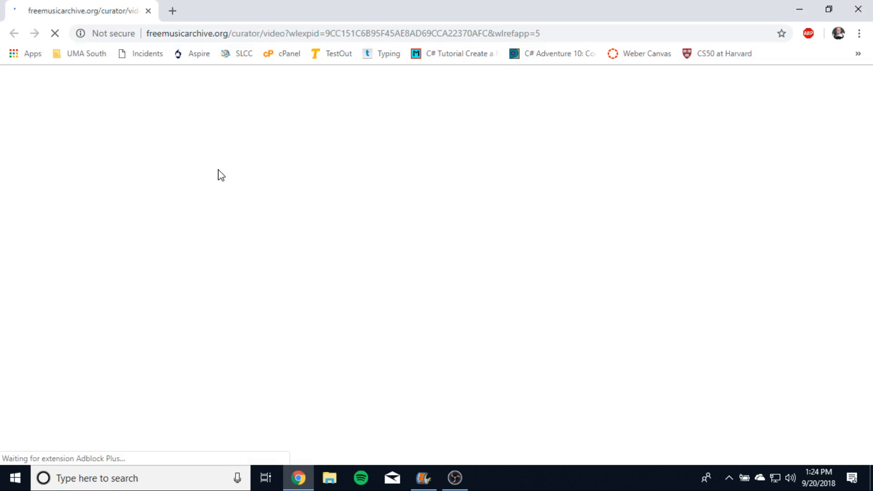
left_click(338, 234)
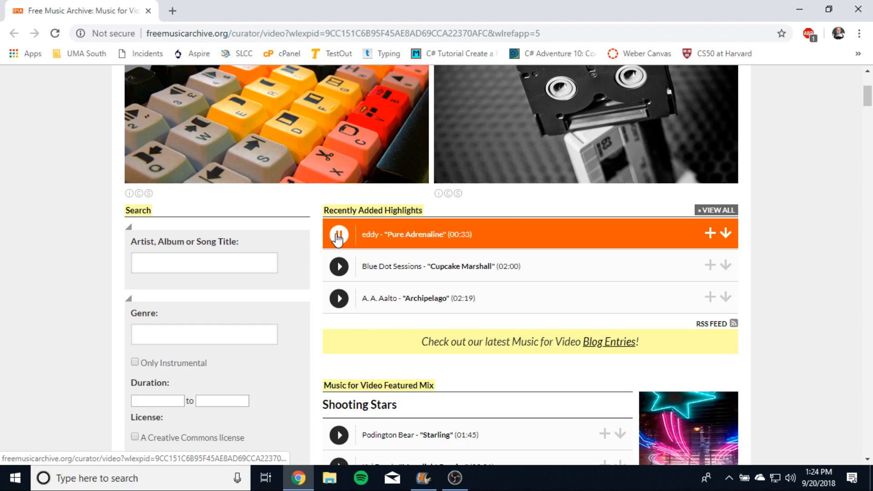
left_click(725, 234)
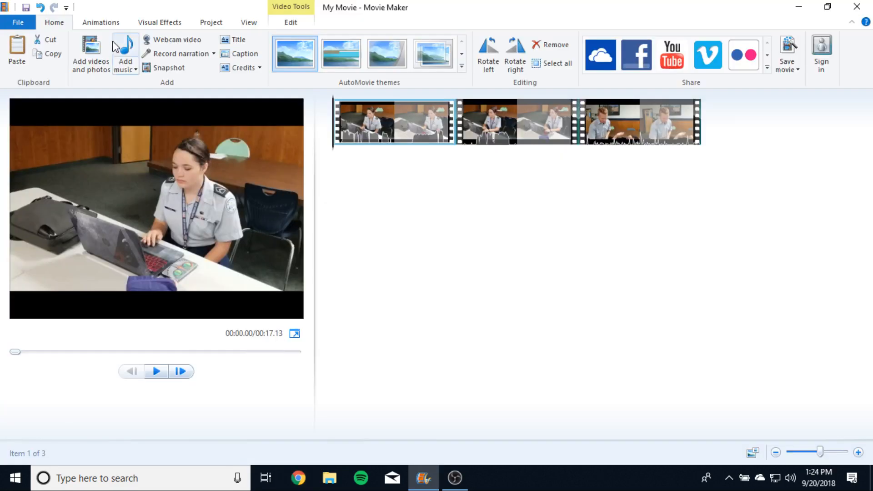
Add eddy_-_01_-_Pure_Adrenaline.mp3 from the Downloads folder to the movie as music
left_click(116, 46)
left_click_drag(167, 18, 333, 79)
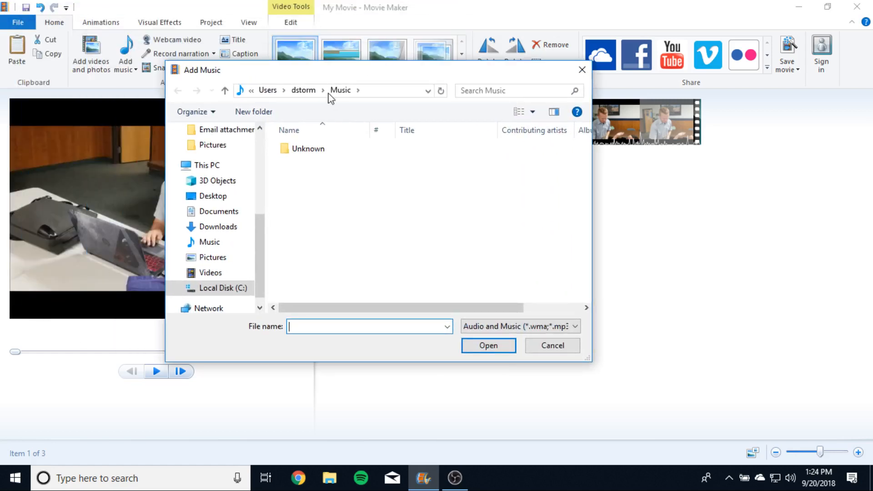
left_click(211, 228)
left_click(325, 150)
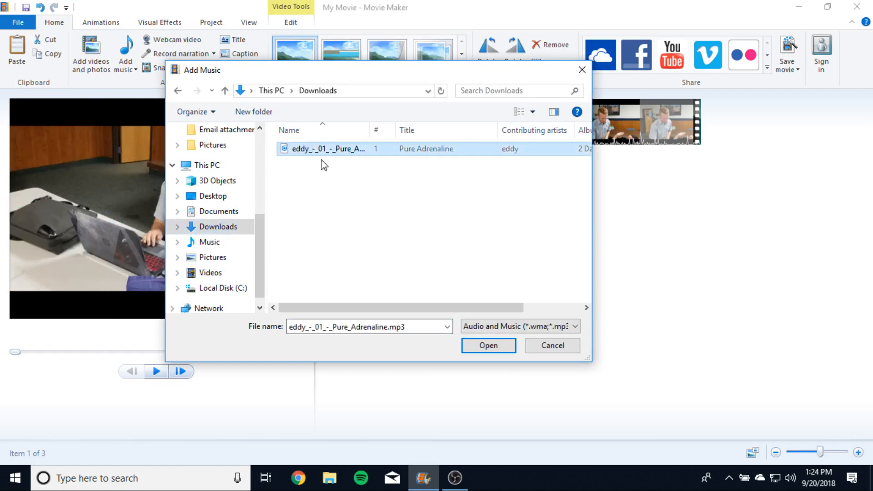
left_click(485, 346)
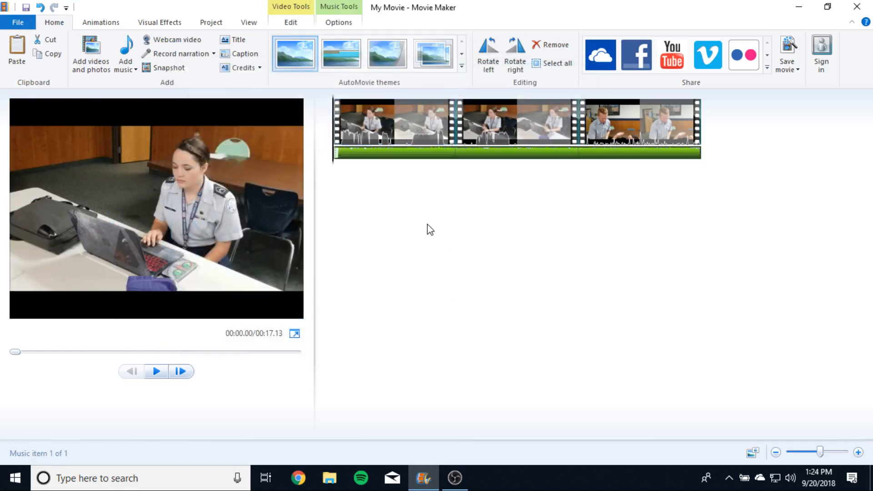
Play the first seconds of the movie to check the added music, and return the playhead to the beginning
key("space")
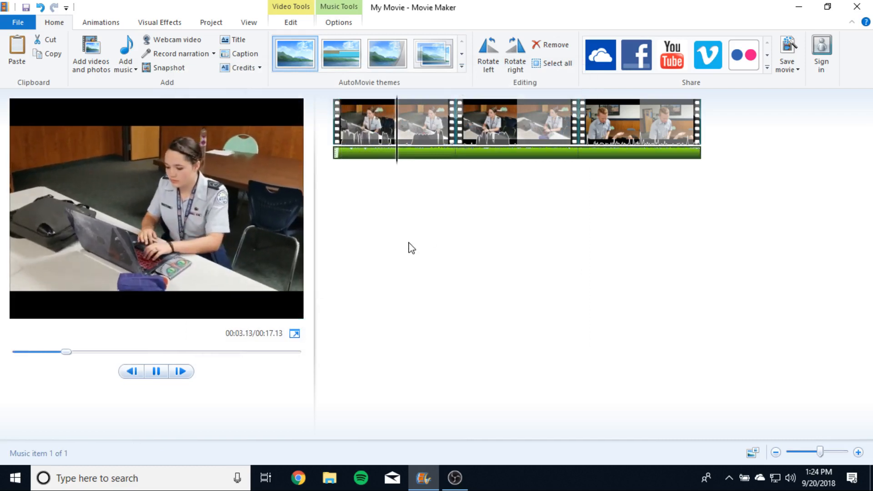
key("space")
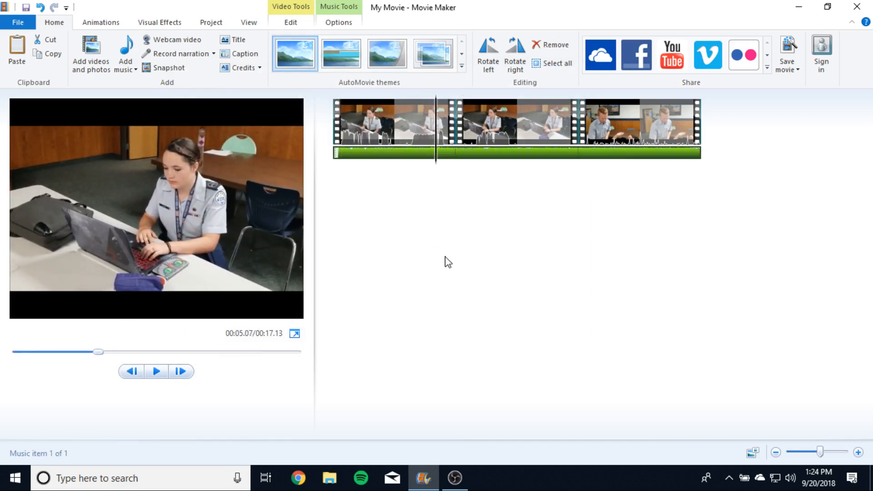
key("Home")
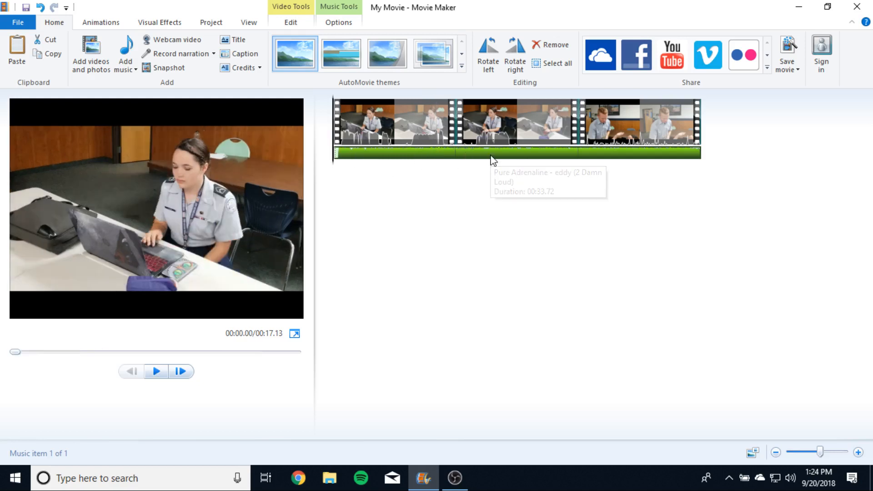
left_click(342, 25)
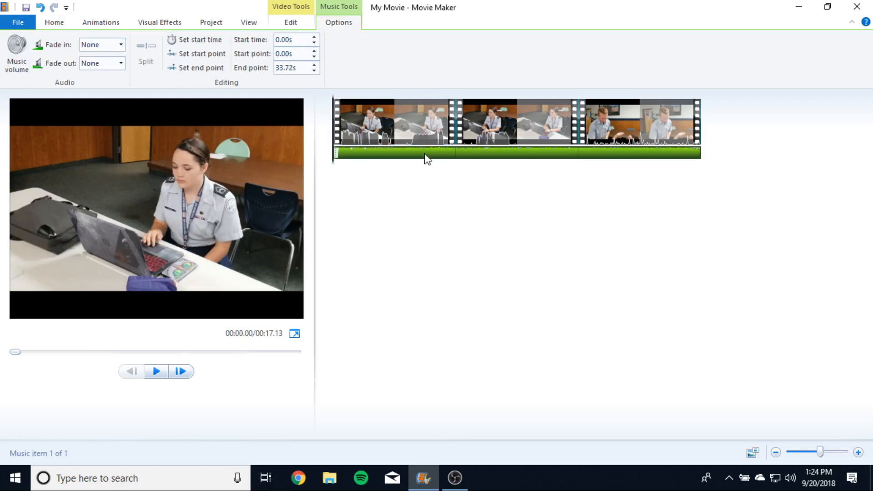
left_click_drag(335, 165, 395, 164)
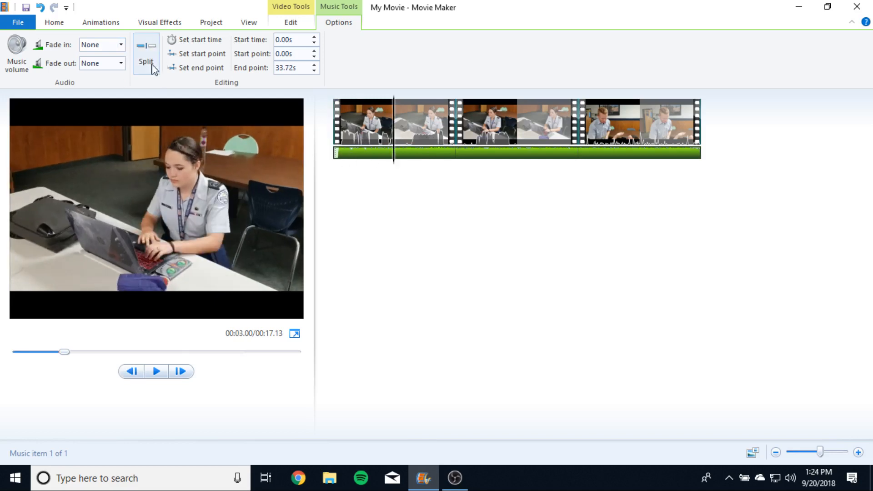
left_click(299, 25)
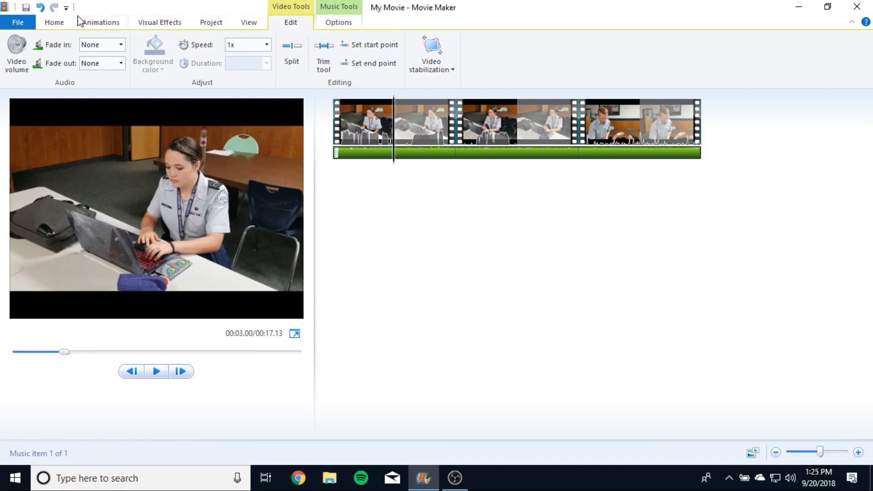
left_click(163, 23)
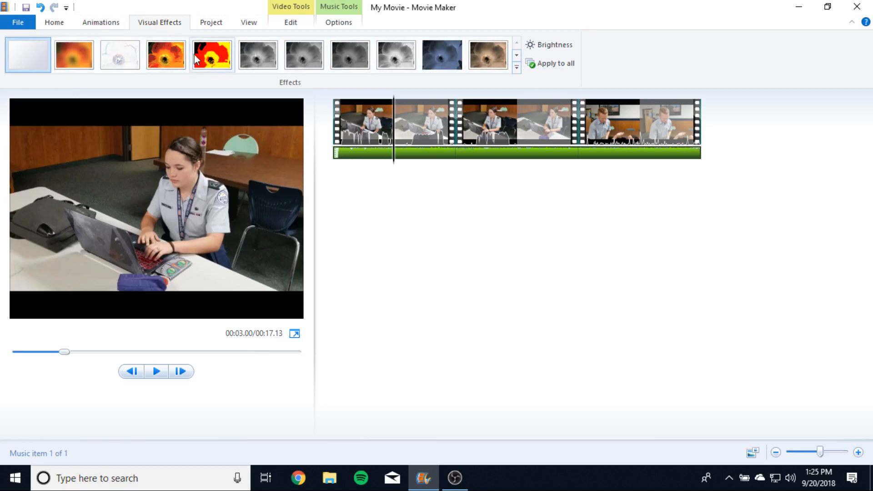
Try the Bow tie - vertical transition between the first and second clips, and undo it
left_click(108, 24)
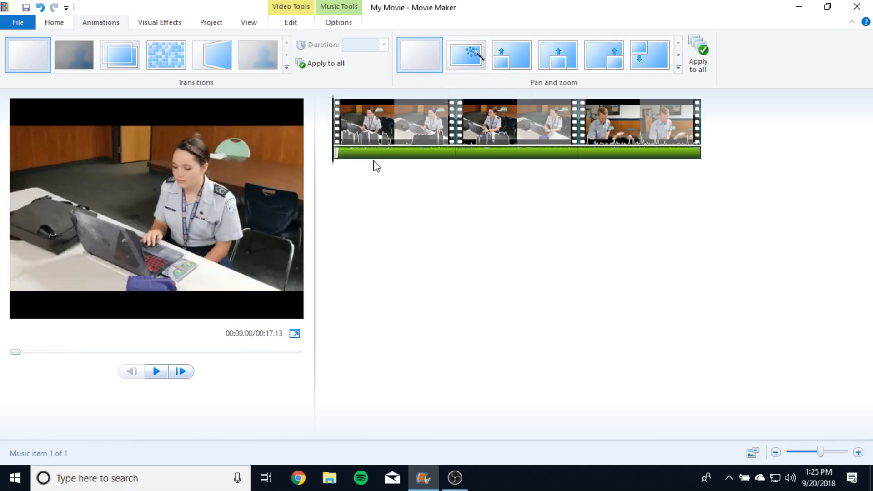
left_click_drag(335, 163, 460, 157)
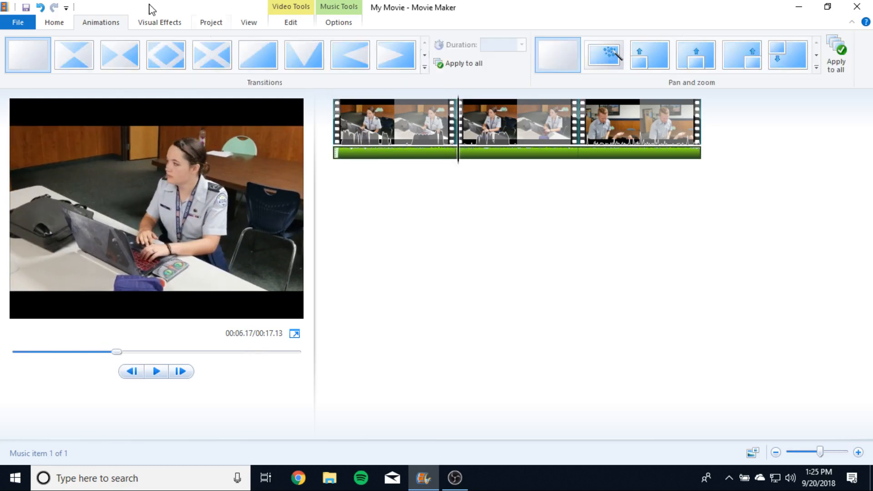
left_click(121, 53)
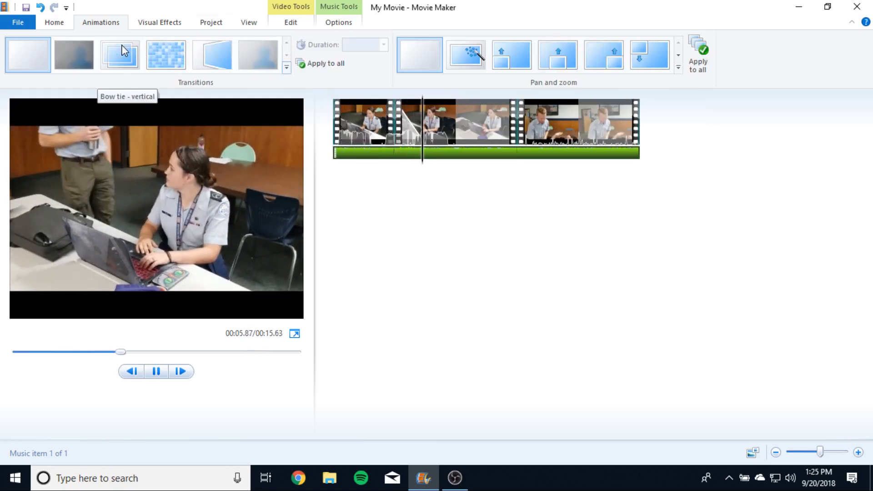
key("ctrl+z")
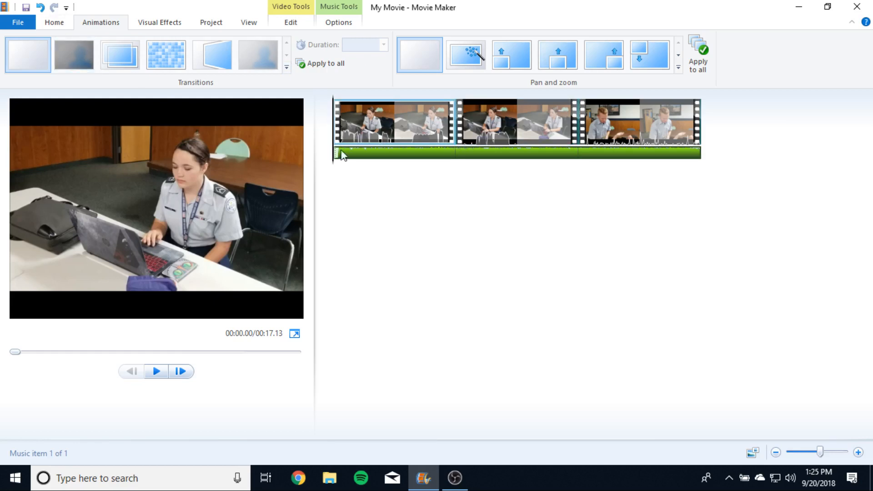
Save the movie for high-definition display as My Movie.mp4 on the Desktop, and dismiss the completion dialog
left_click(62, 25)
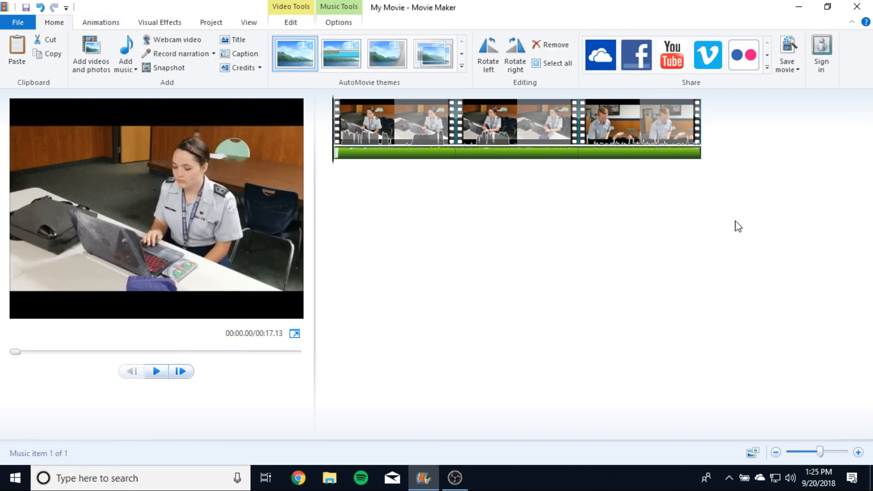
left_click(798, 70)
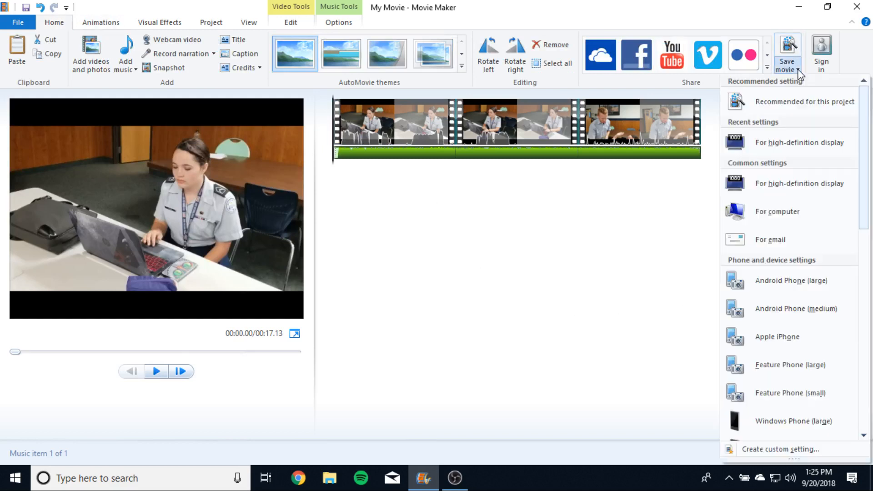
left_click(782, 145)
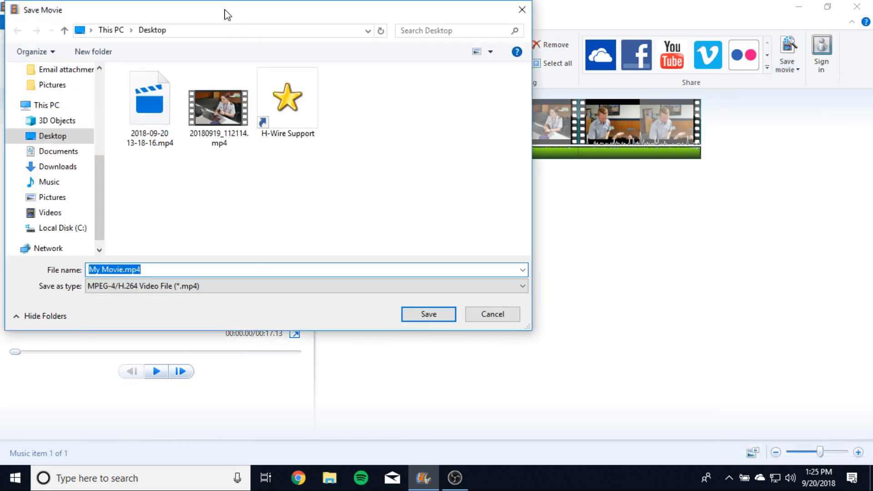
left_click_drag(228, 15, 341, 70)
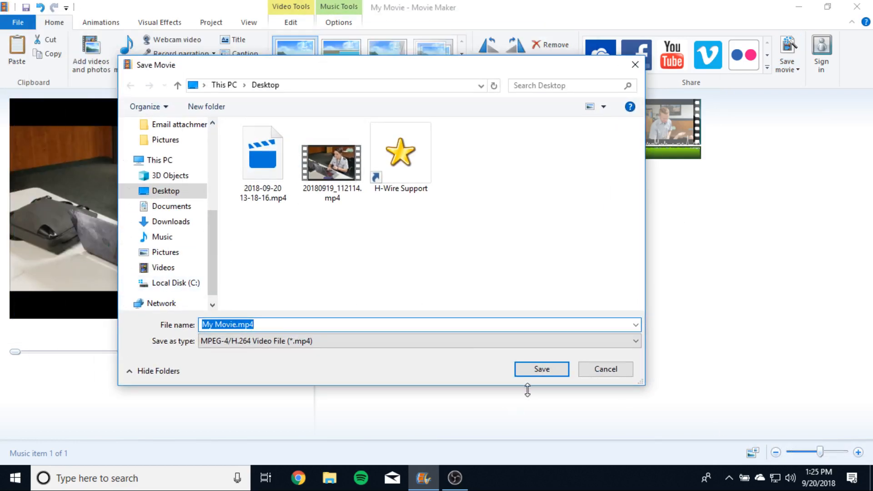
left_click(540, 370)
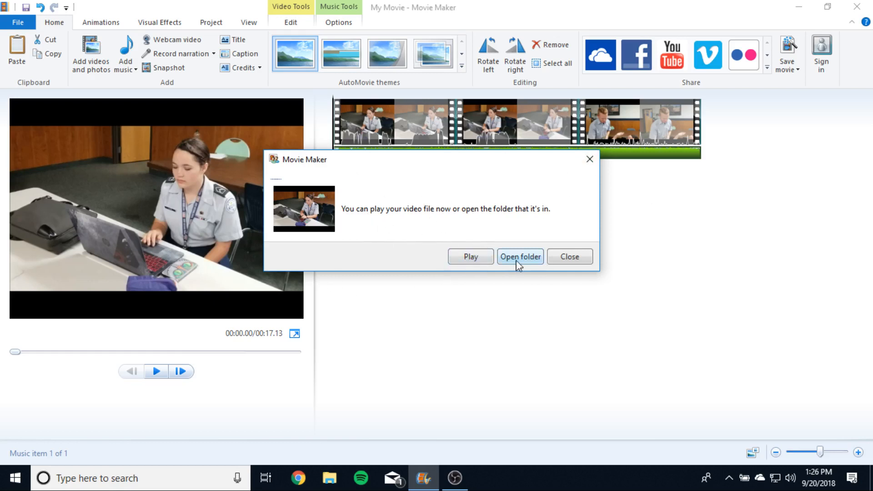
left_click(568, 256)
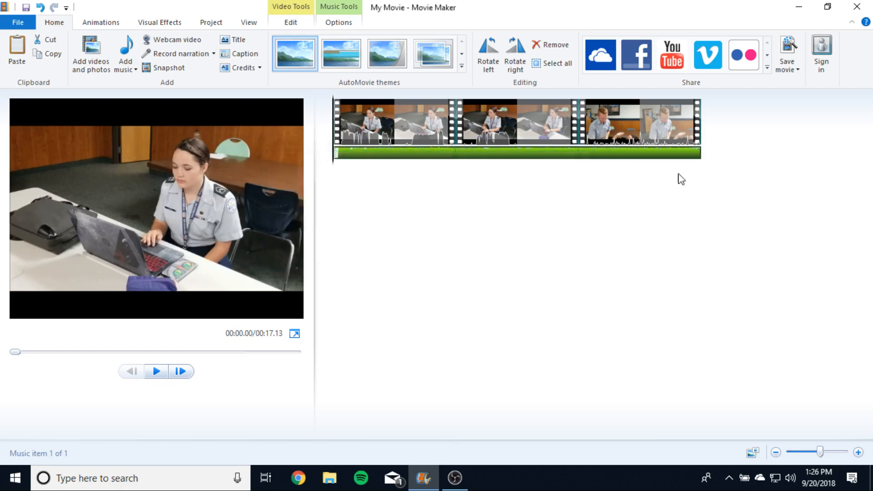
Play the exported My Movie.mp4 from the desktop to check it, close the player and return to Movie Maker
left_click(800, 10)
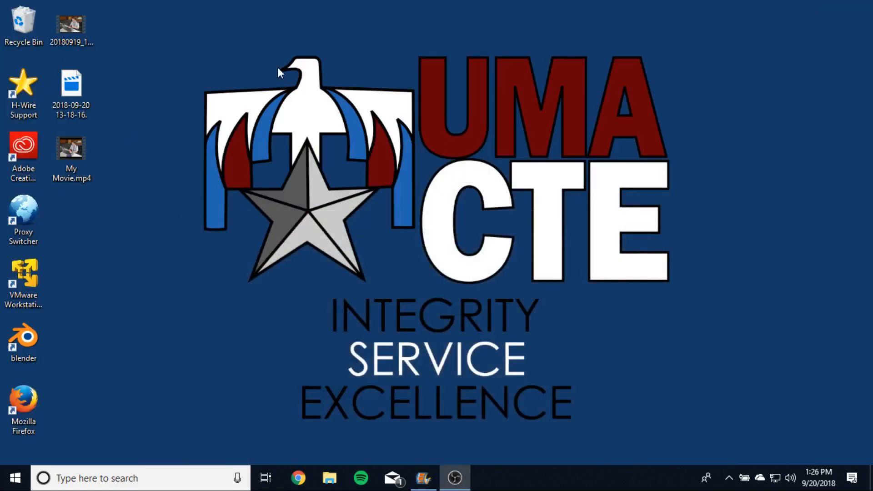
double_click(63, 151)
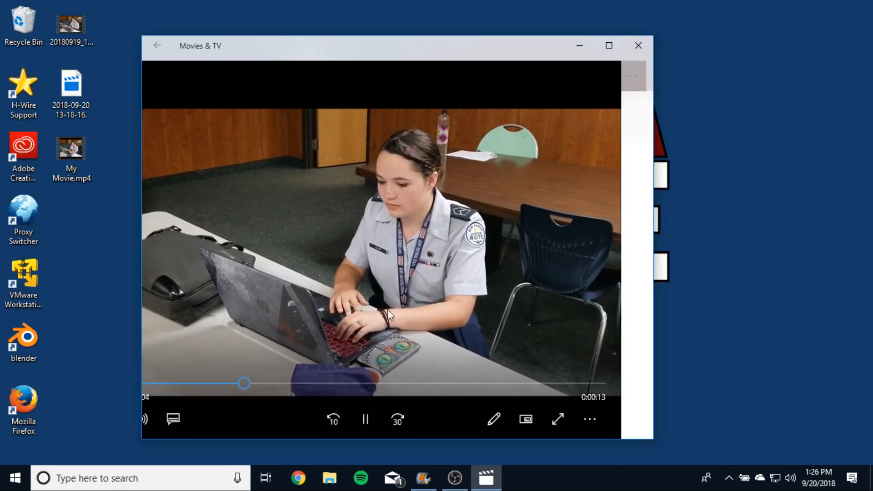
left_click(367, 426)
left_click(638, 45)
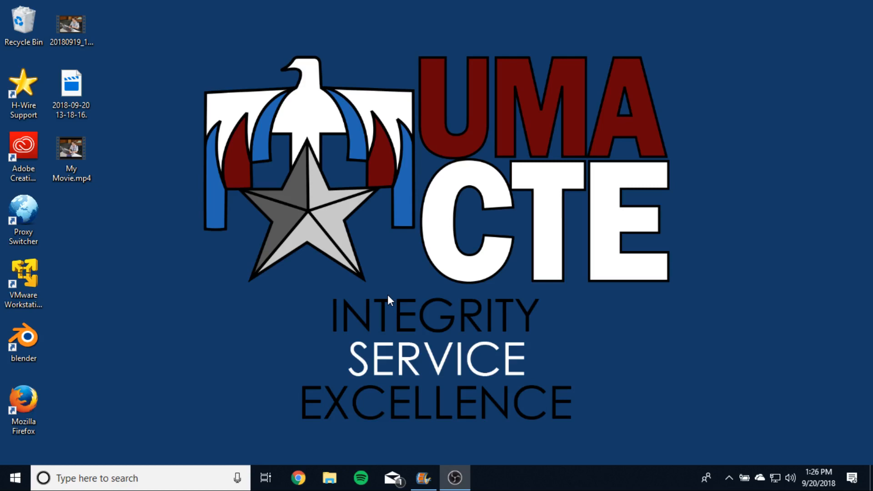
left_click(423, 478)
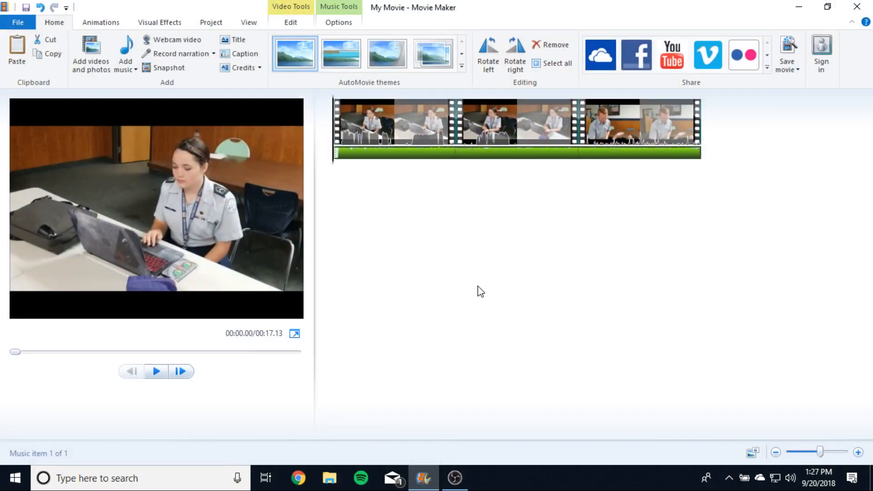